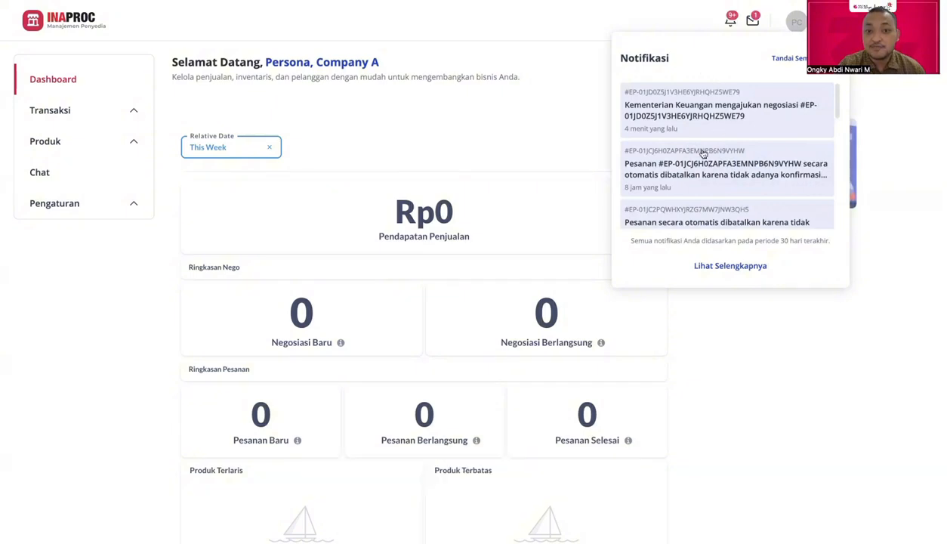
Step: Close the notifications list and expand Transaksi to reveal Negosiasi and Pesanan
left_click(550, 114)
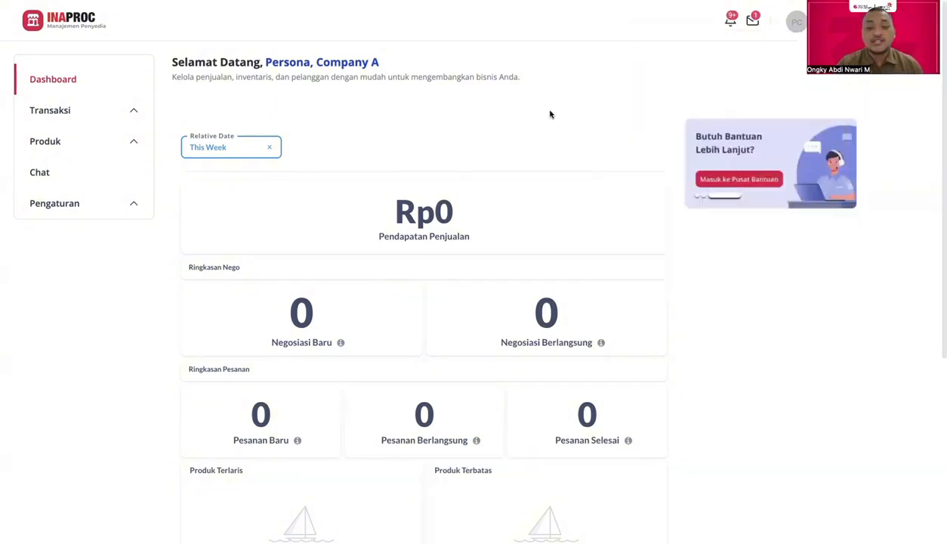
left_click(74, 114)
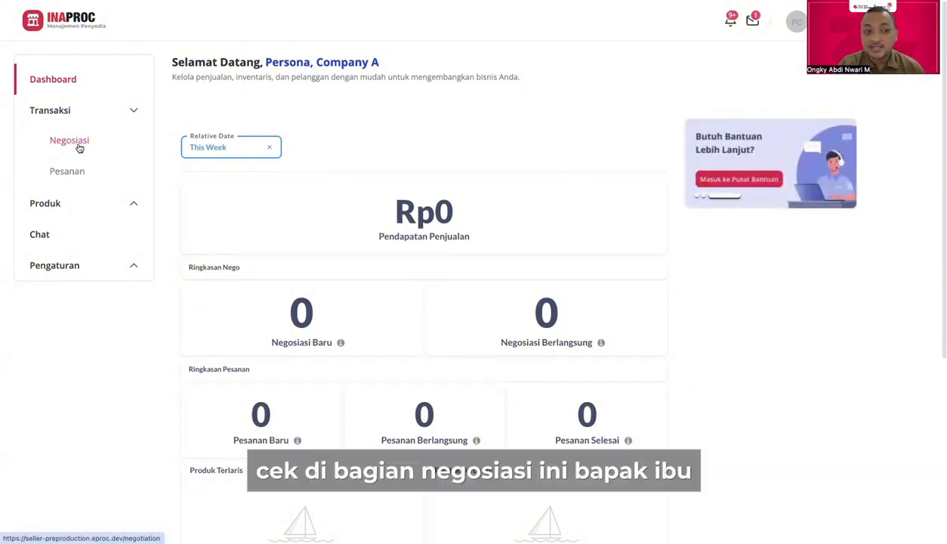
Step: Open Daftar Negosiasi from the Transaksi sidebar section
left_click(78, 148)
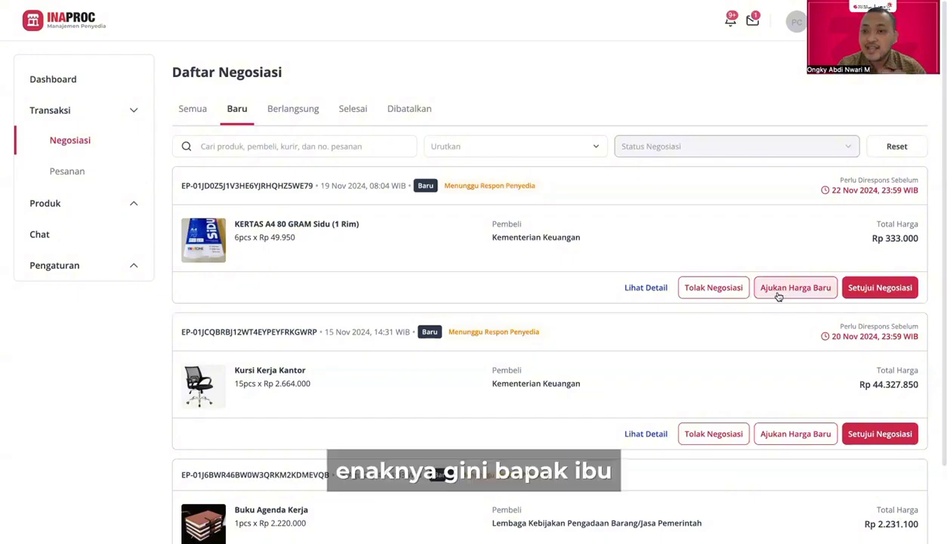
Step: Open the KERTAS A4 80 GRAM Sidu negotiation's details and scroll to the Rp 333.000 total
left_click(644, 289)
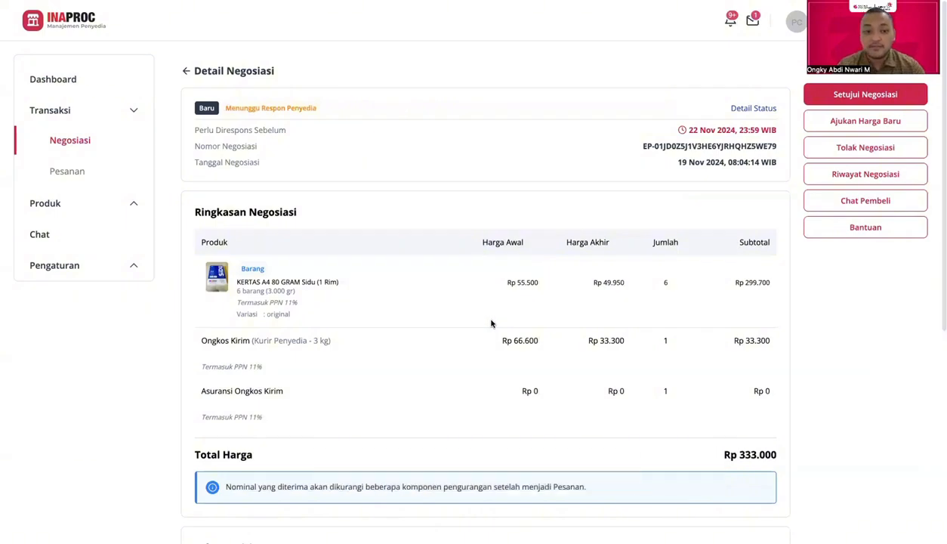
scroll(489, 322, "down", 1)
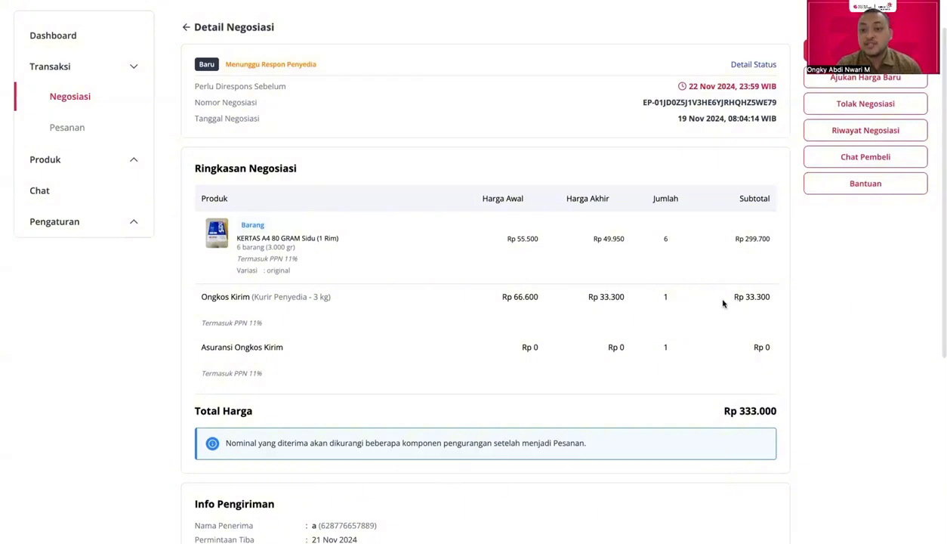
scroll(701, 392, "down", 2)
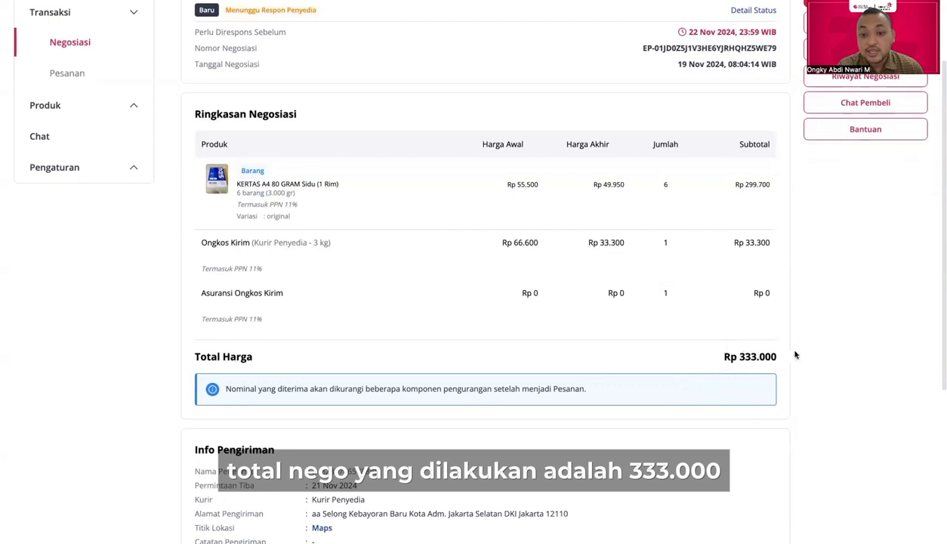
scroll(740, 400, "down", 2)
scroll(746, 402, "down", 6)
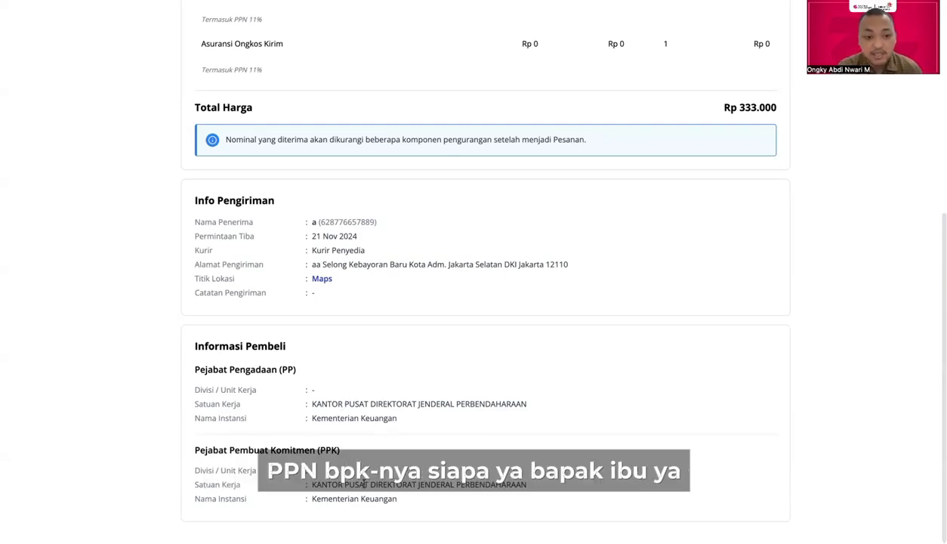
scroll(363, 483, "up", 5)
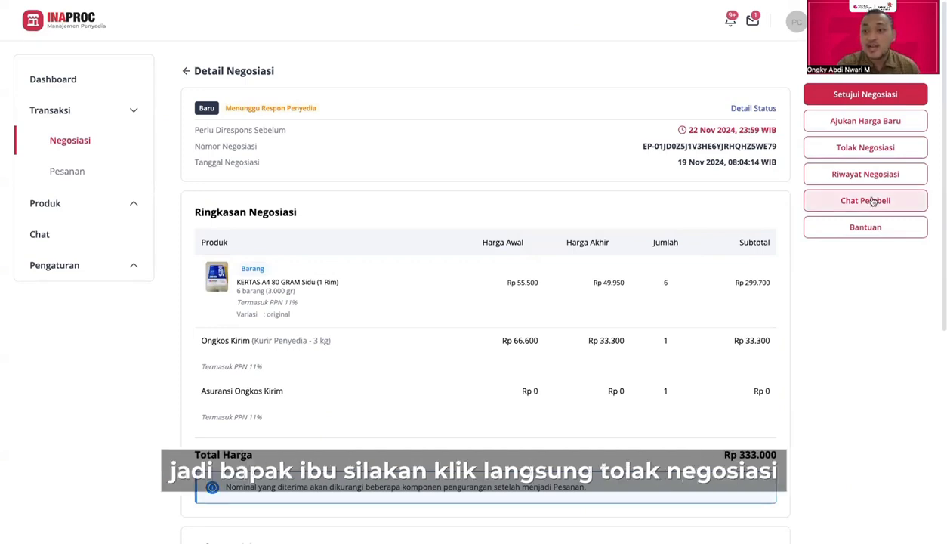
left_click(859, 154)
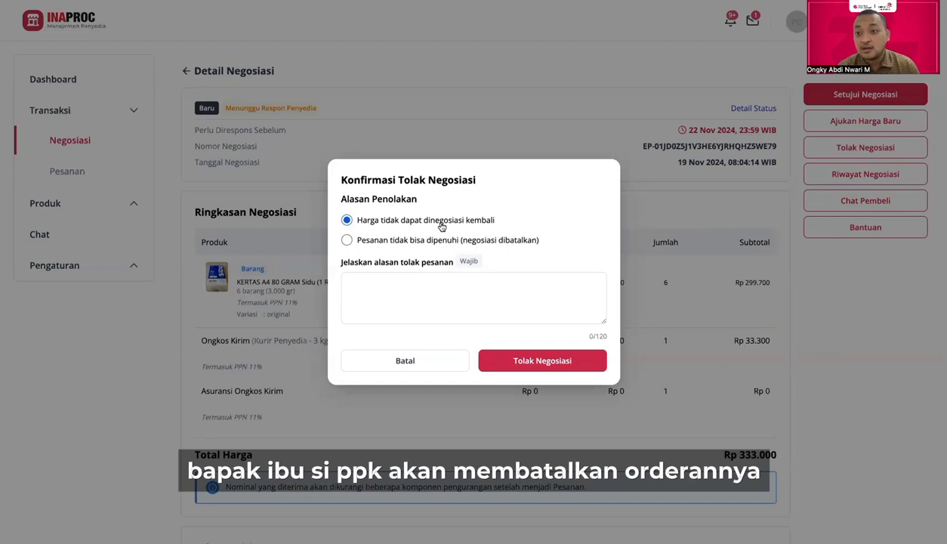
left_click(347, 241)
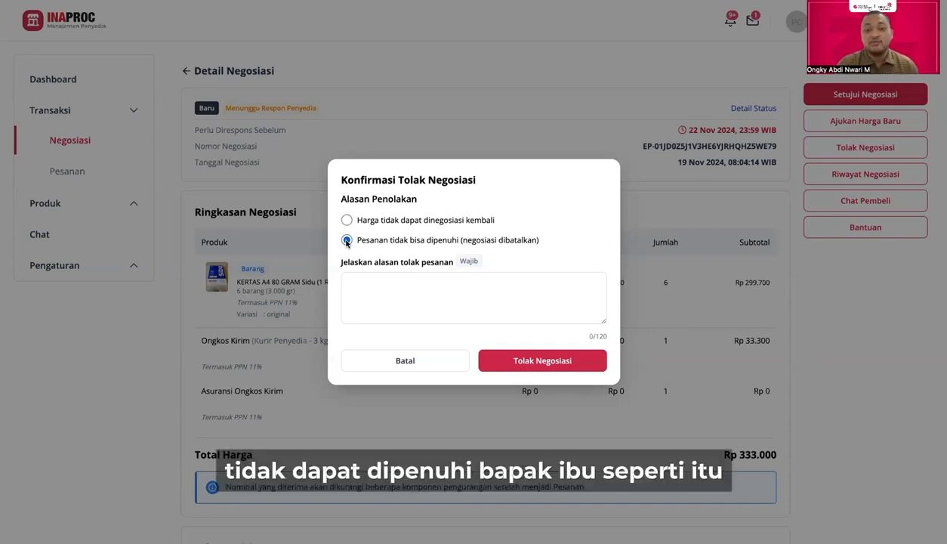
left_click(413, 359)
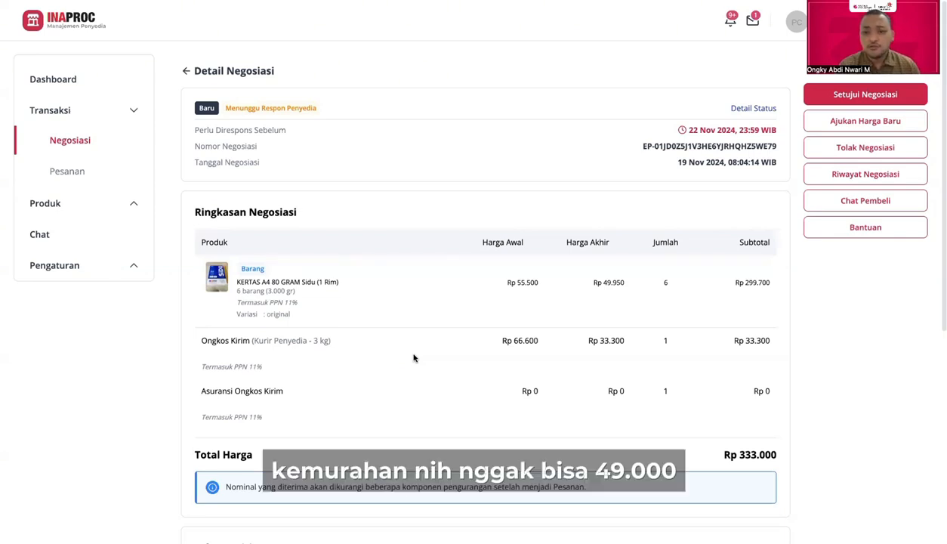
Step: Propose a new price, replacing the paper's 45.000 pre-tax price with 48000
left_click(842, 125)
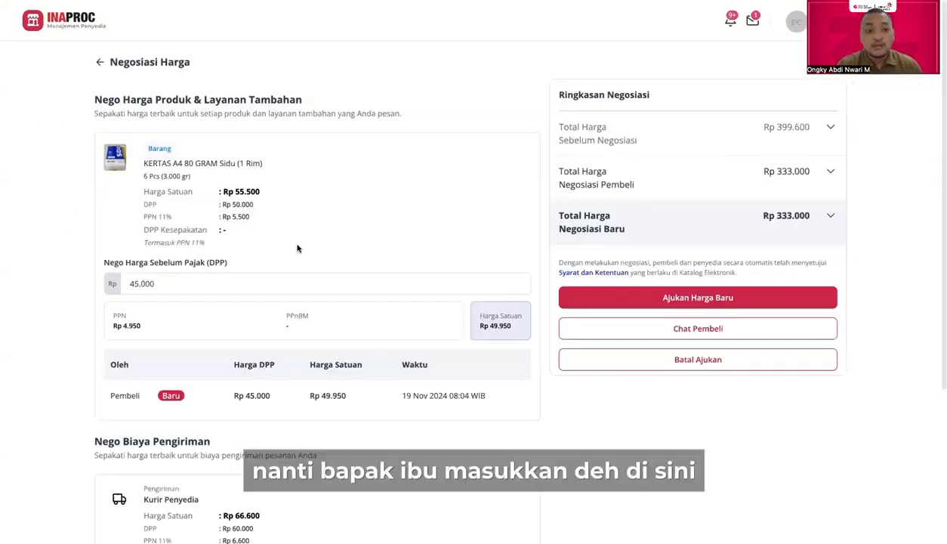
scroll(295, 247, "down", 1)
left_click(175, 233)
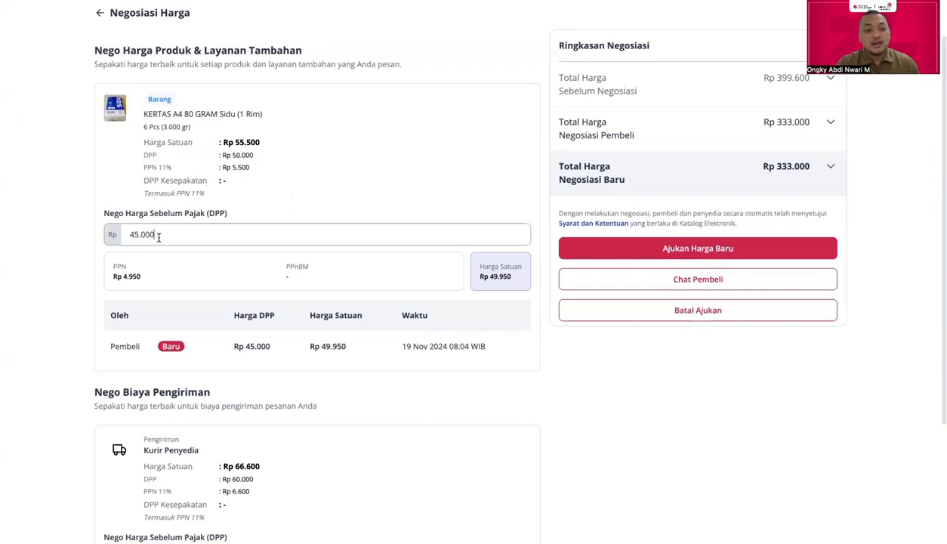
scroll(158, 237, "down", 1)
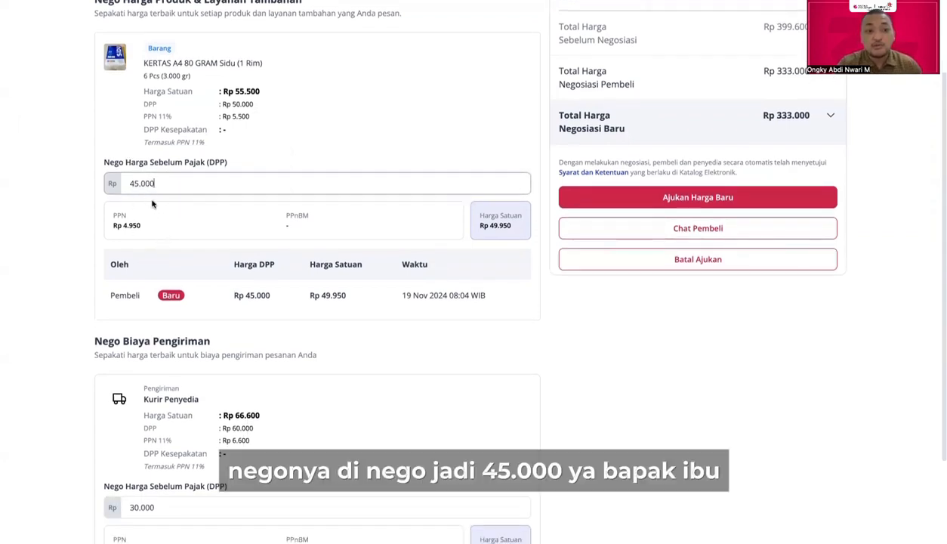
double_click(164, 185)
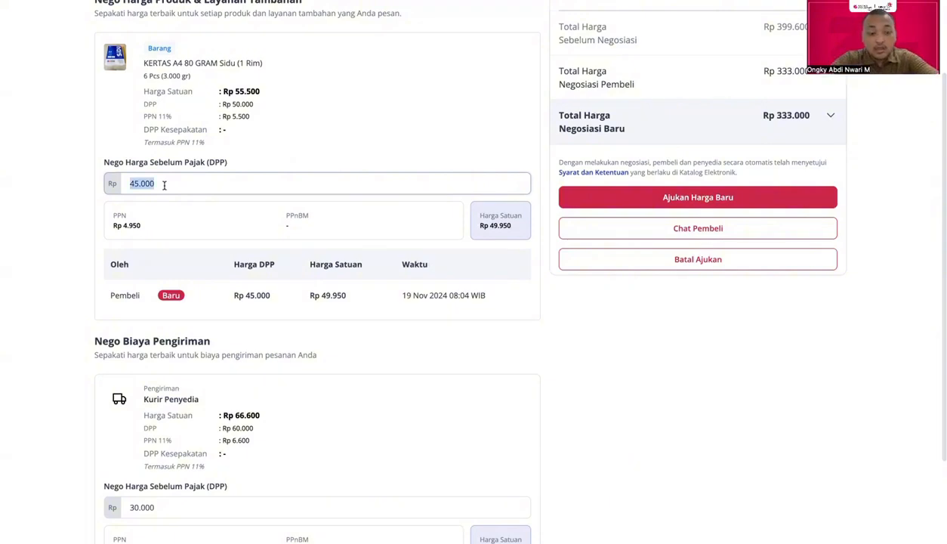
type("48000")
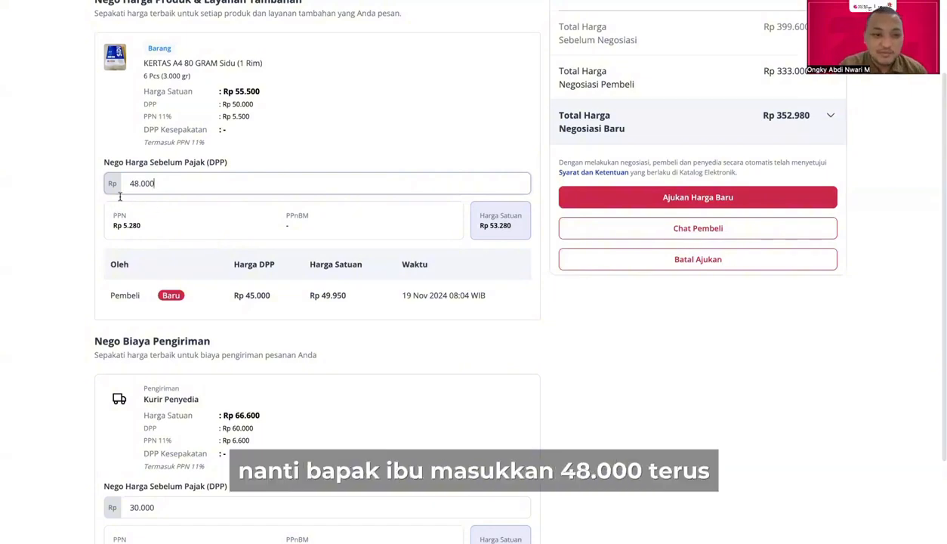
scroll(259, 351, "down", 1)
scroll(259, 350, "down", 2)
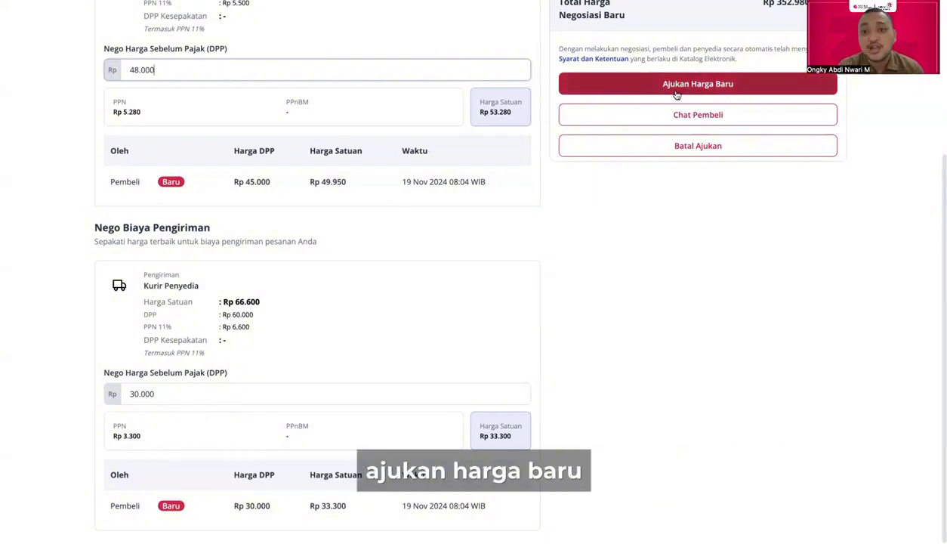
scroll(616, 194, "up", 3)
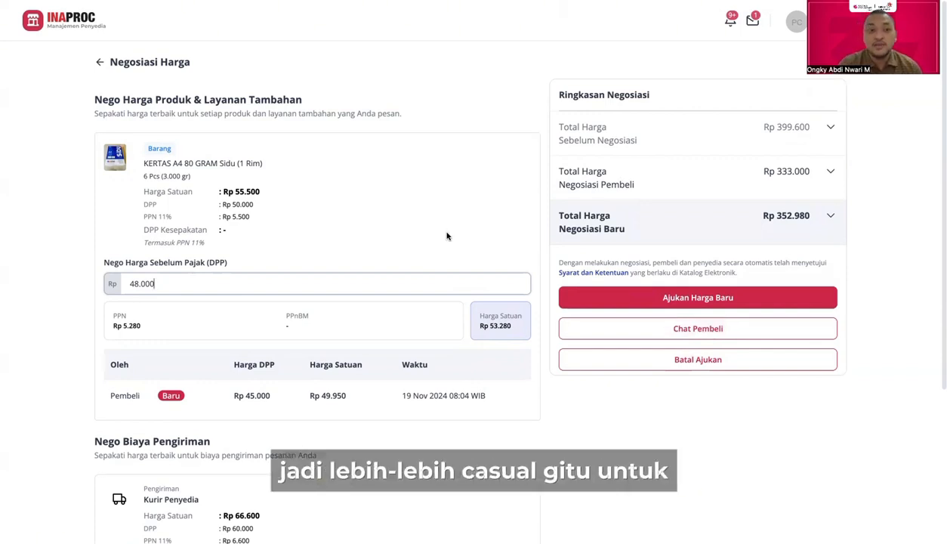
Step: Discard the counter-offer and approve the buyer's negotiation at Rp 333.000 with Setujui Negosiasi
left_click(101, 65)
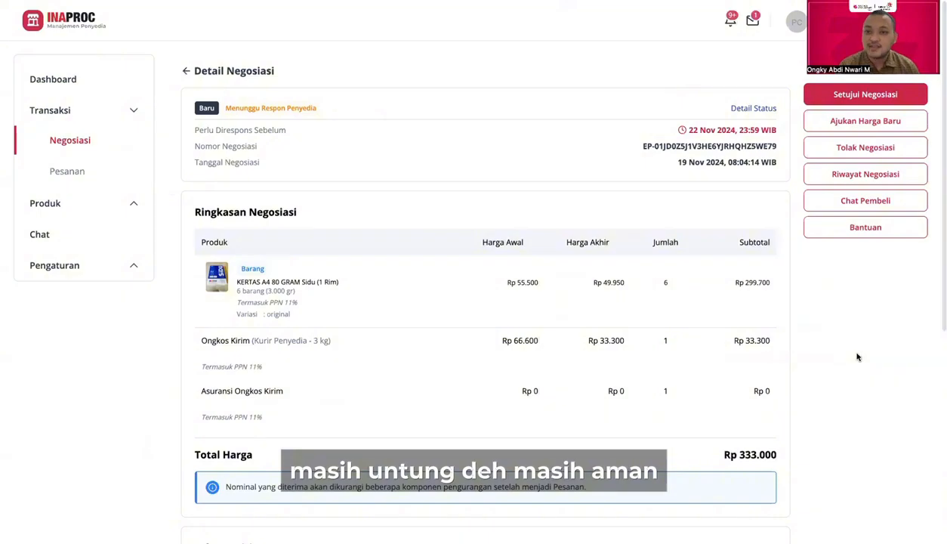
left_click(885, 100)
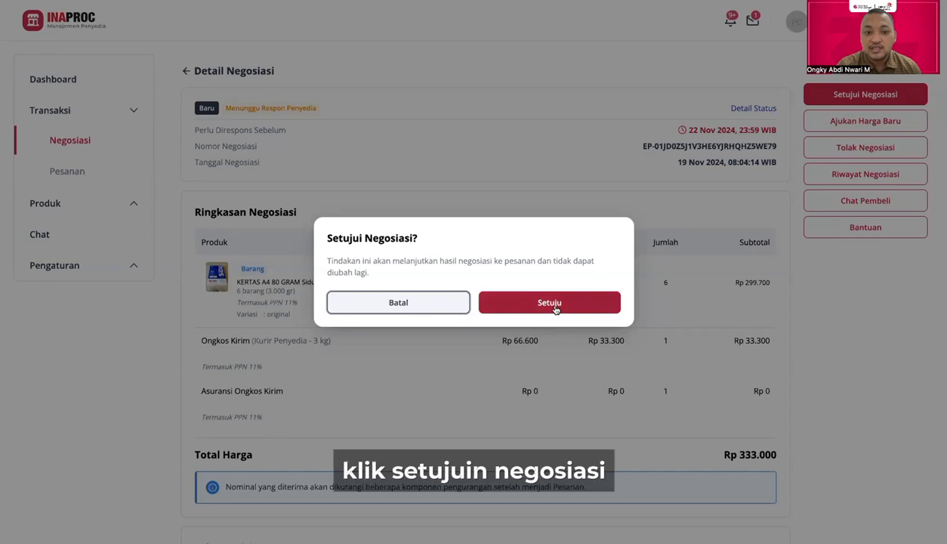
left_click(556, 305)
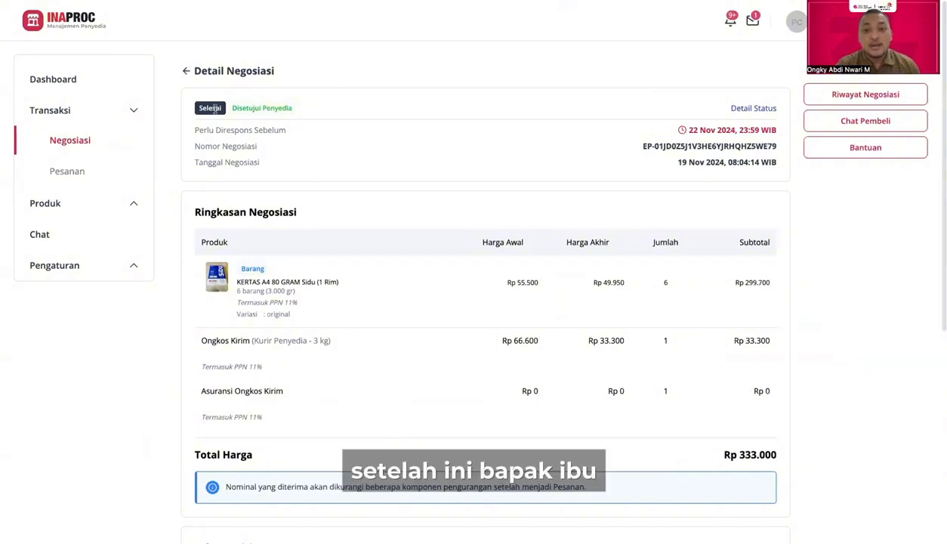
Step: Check the status history, refresh with F5, and open the KERTAS A4 order from Pesanan
left_click(757, 109)
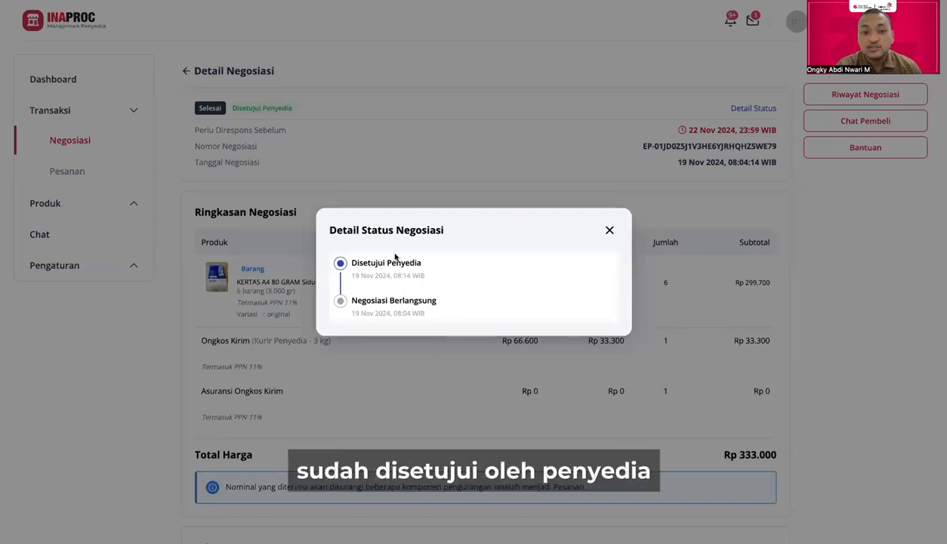
left_click(611, 229)
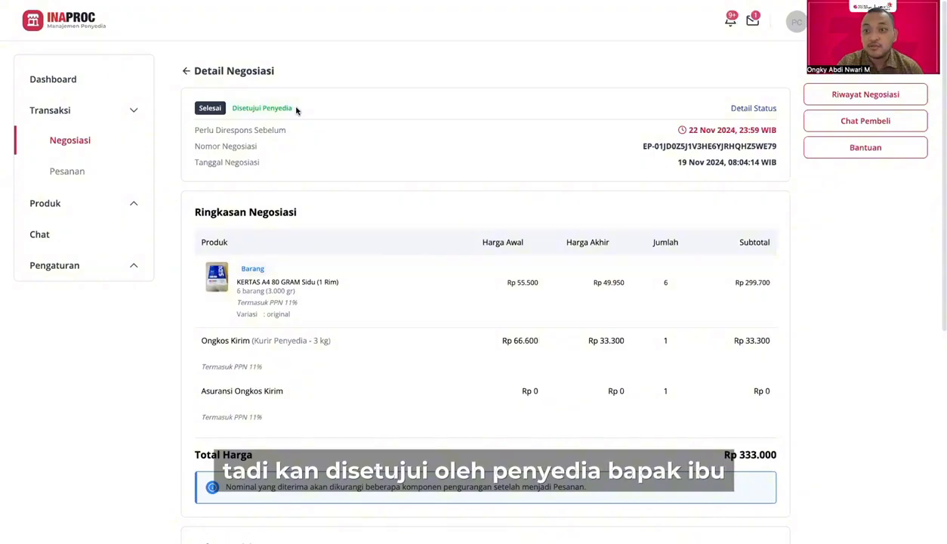
key("F5")
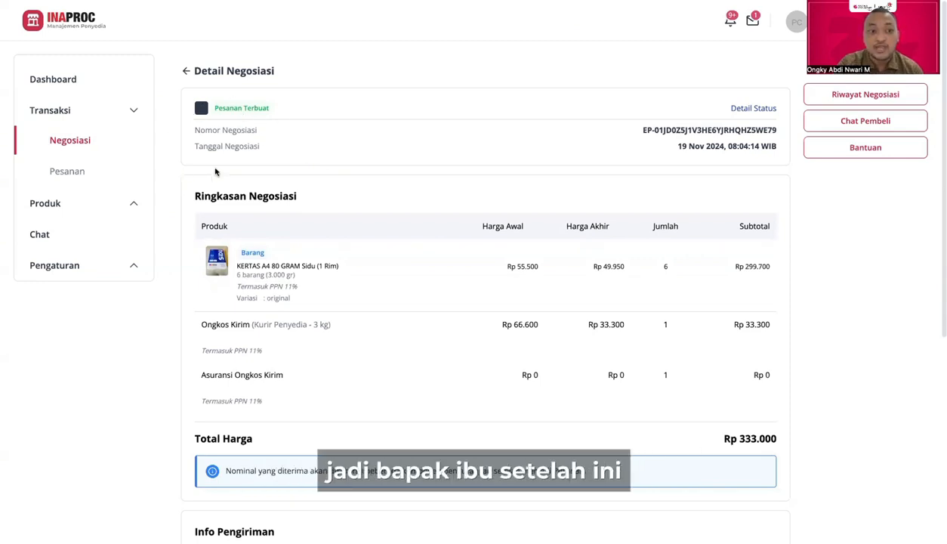
left_click(66, 173)
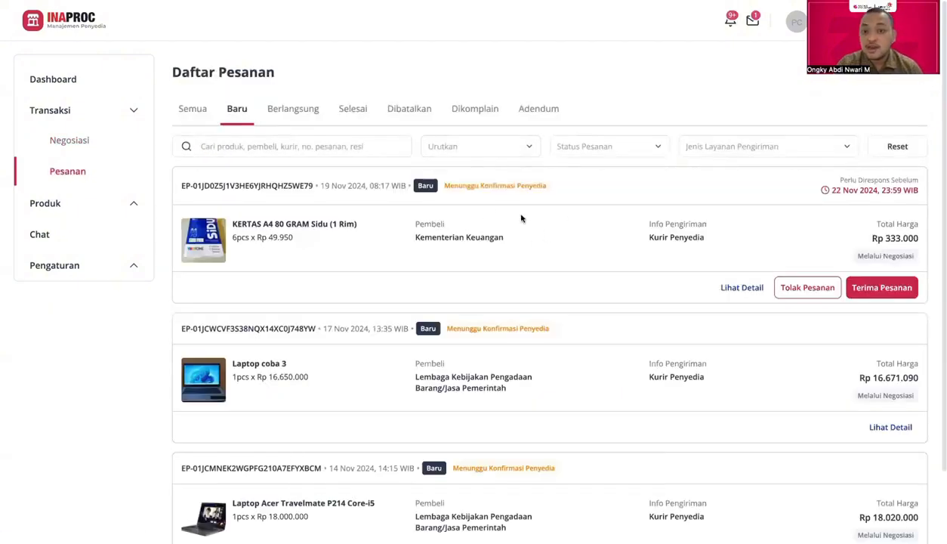
left_click(745, 288)
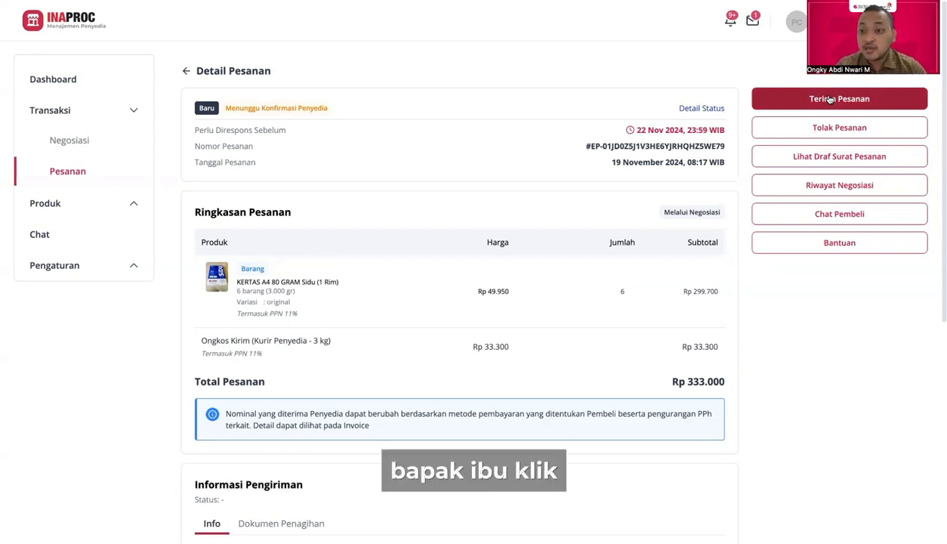
Step: Click Terima Pesanan on the A4 paper order to accept it
left_click(835, 103)
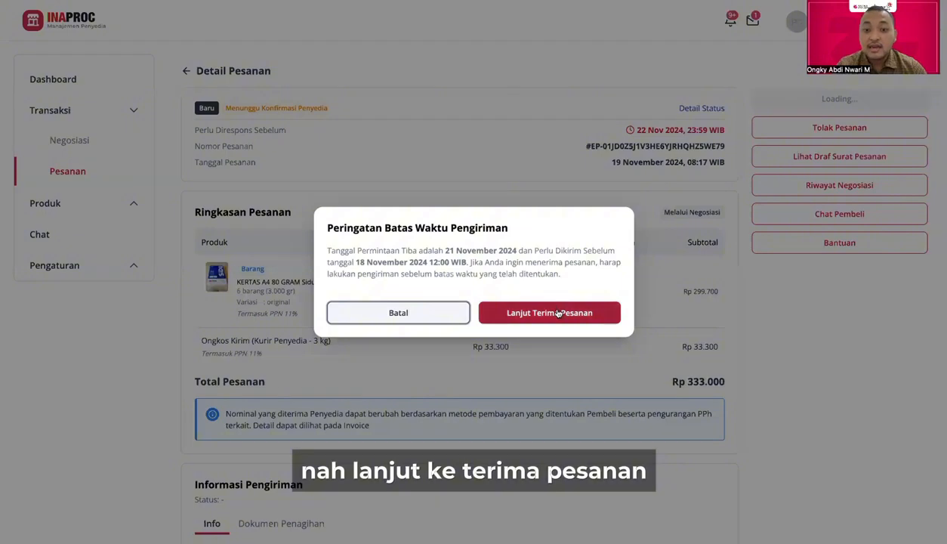
Step: Choose 'Lanjut Terima Pesanan' despite the 18 November 2024 shipping deadline
left_click(558, 312)
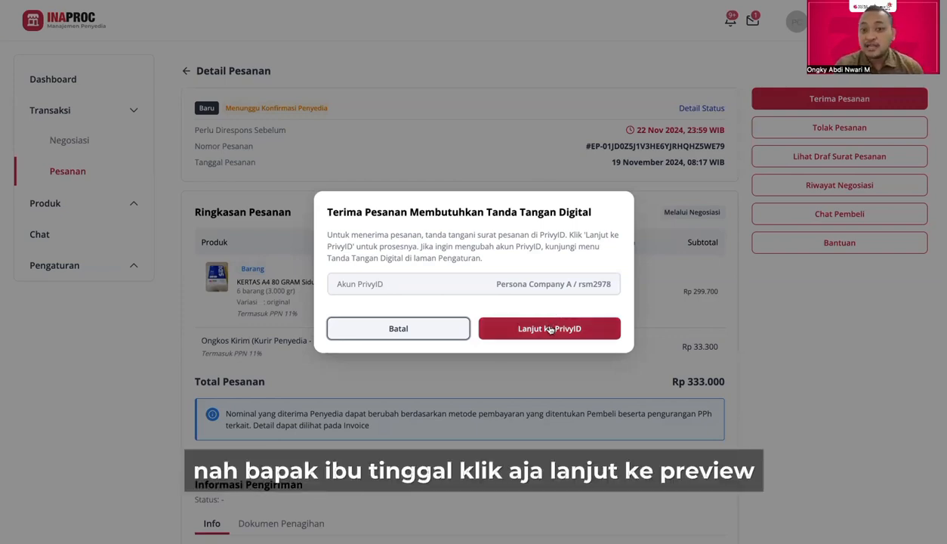
Step: Continue to PrivyID to sign the order letter
left_click(550, 330)
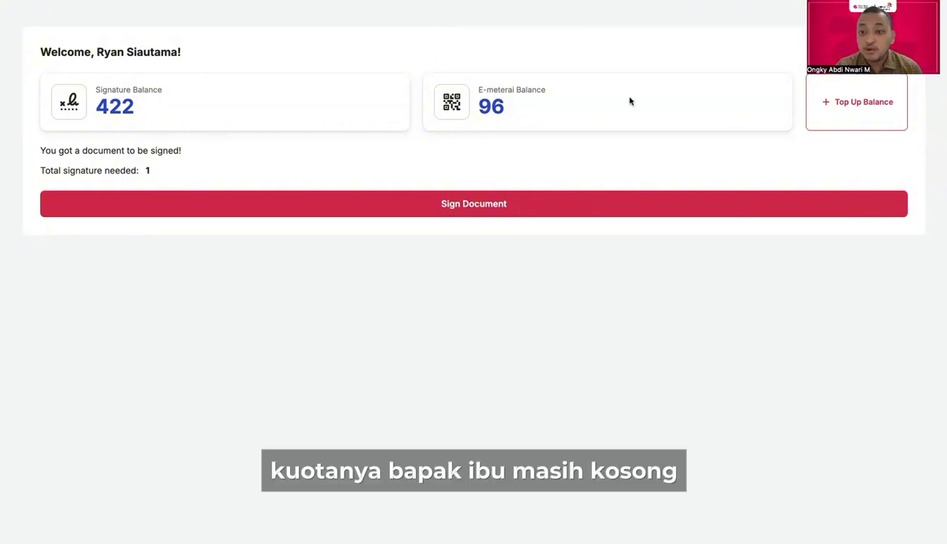
left_click(868, 102)
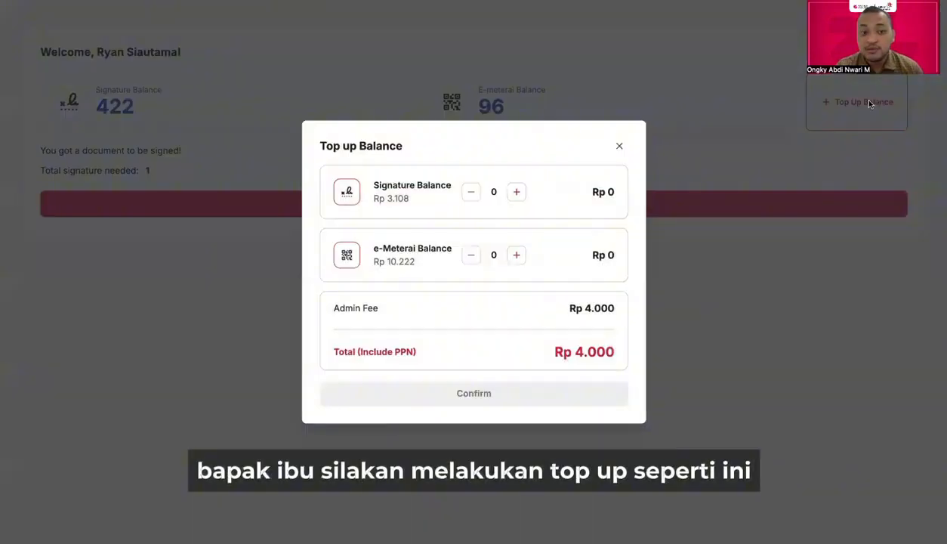
left_click(516, 191)
left_click(516, 255)
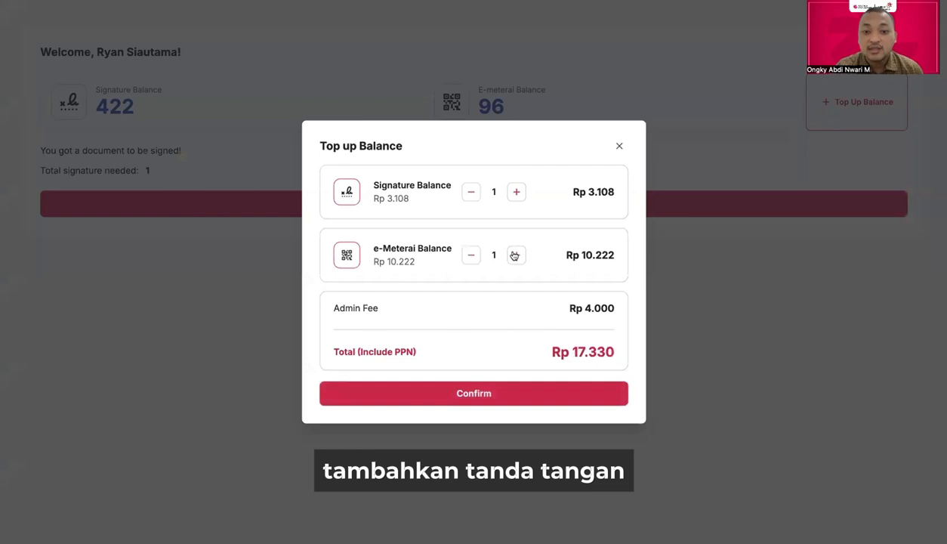
left_click(517, 191)
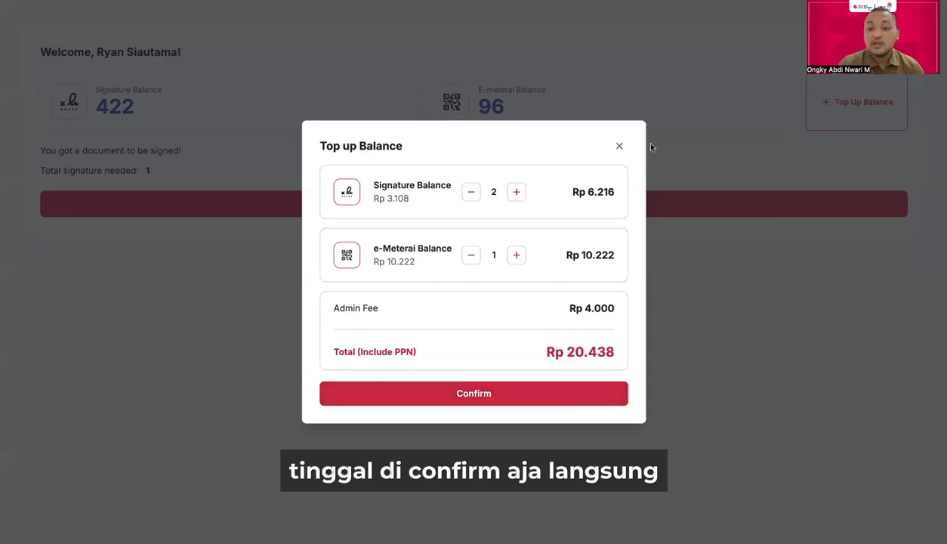
left_click(620, 145)
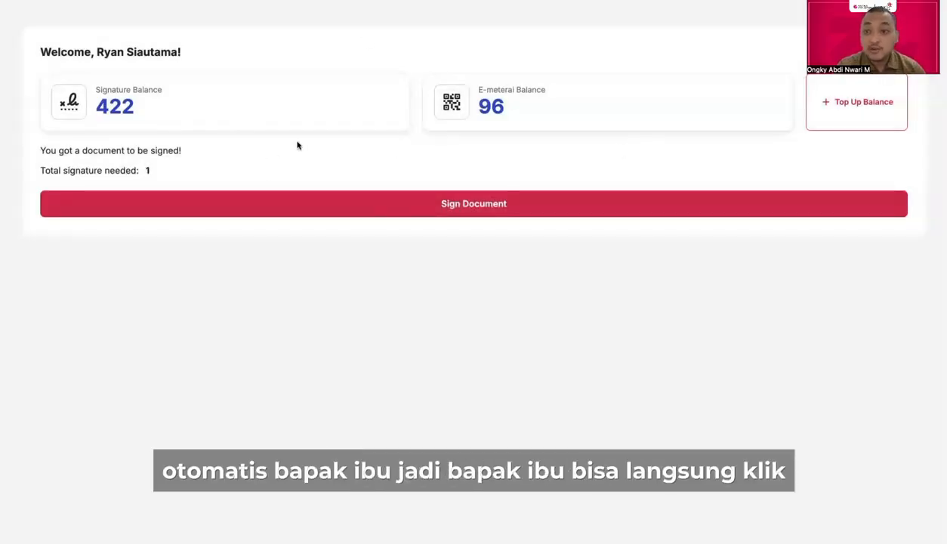
Step: Open the Rp333.000 Surat Pesanan awaiting signature and scroll through the PDF
left_click(419, 206)
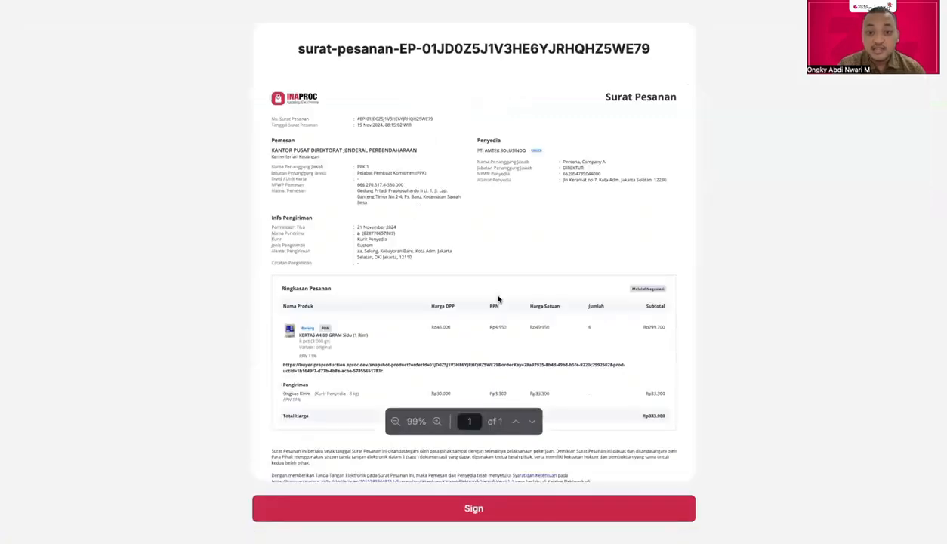
scroll(498, 300, "down", 5)
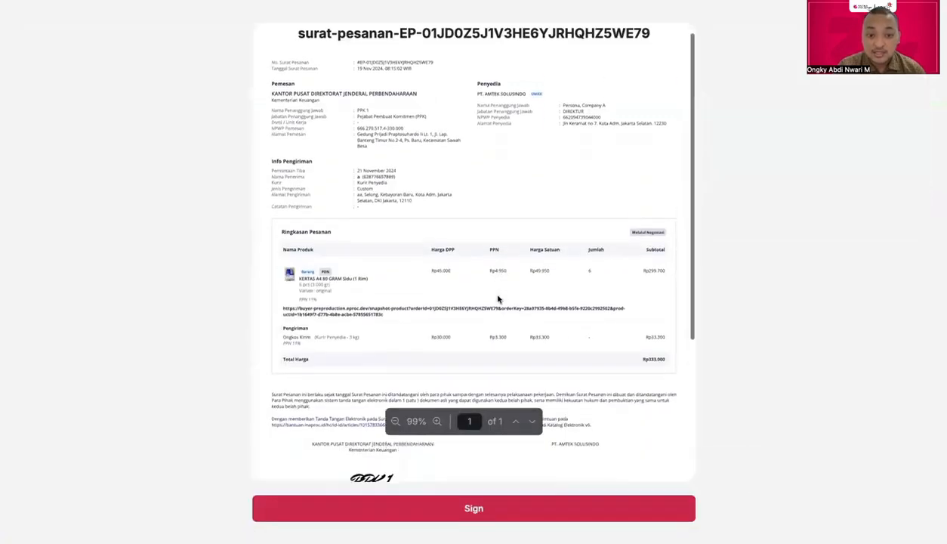
scroll(498, 300, "down", 2)
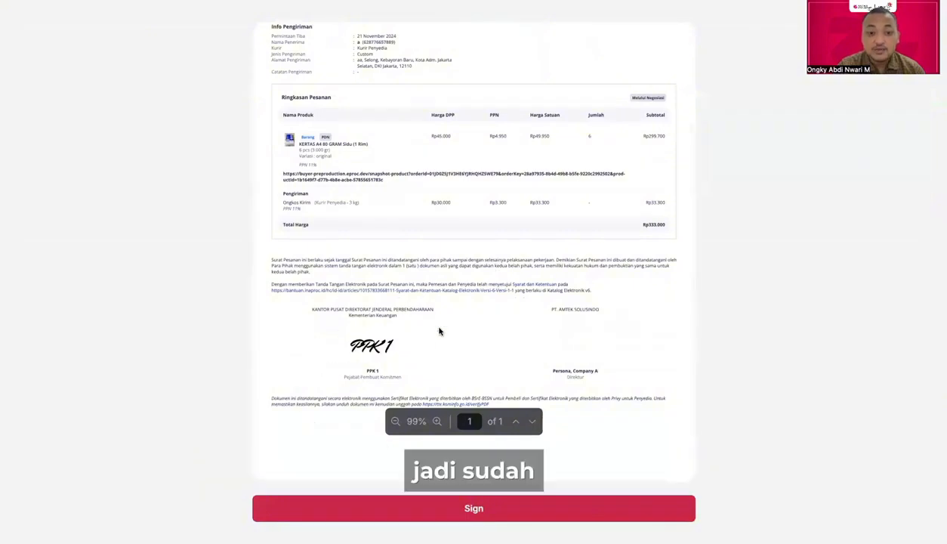
scroll(408, 310, "up", 5)
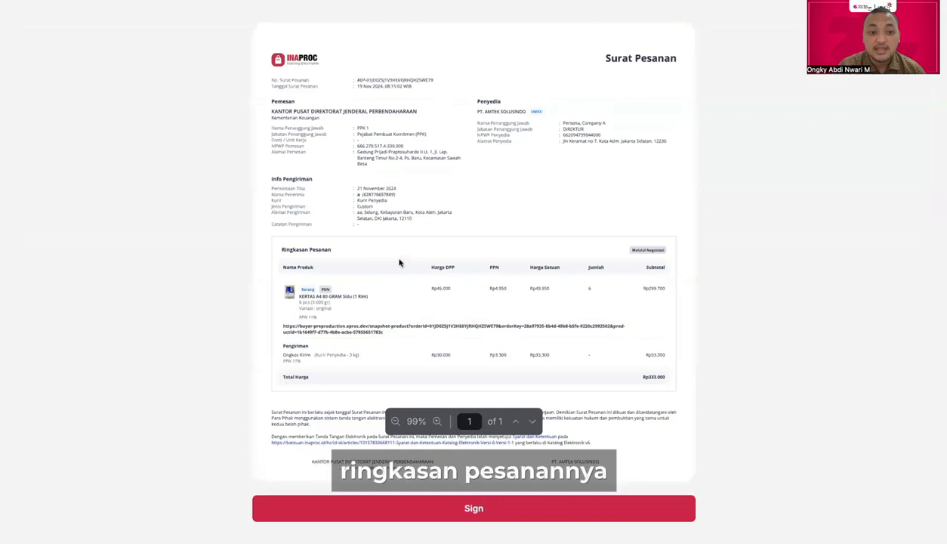
scroll(420, 313, "down", 1)
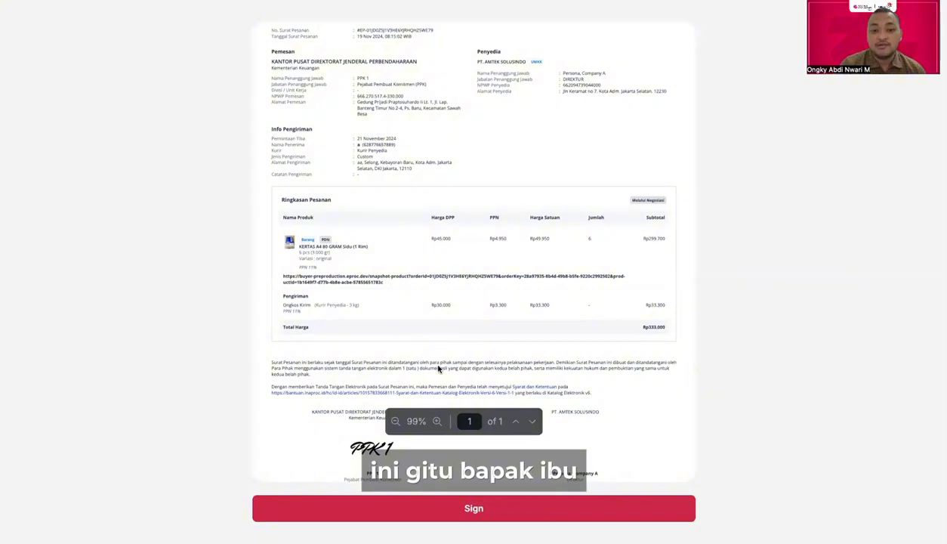
scroll(488, 499, "down", 1)
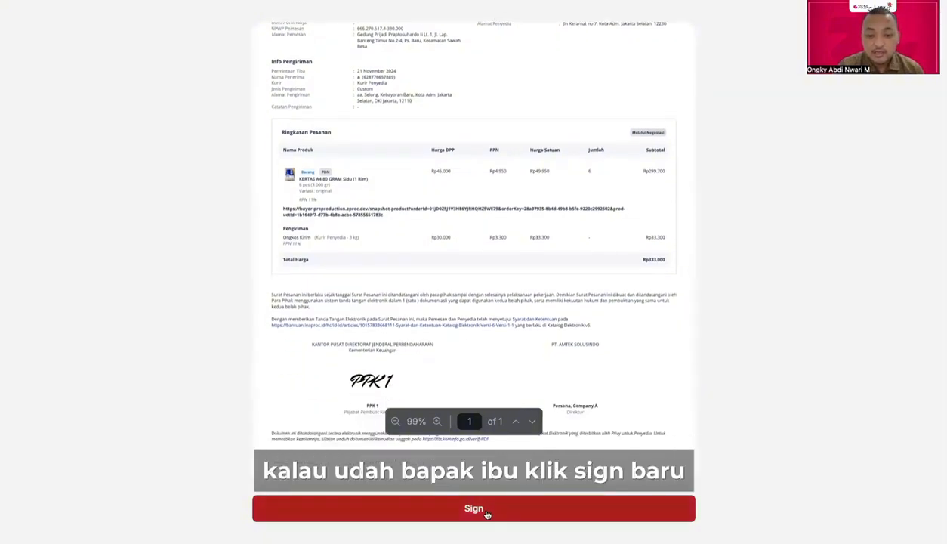
Step: Sign the A4 paper order letter and verify it with the emailed one-time code
left_click(485, 510)
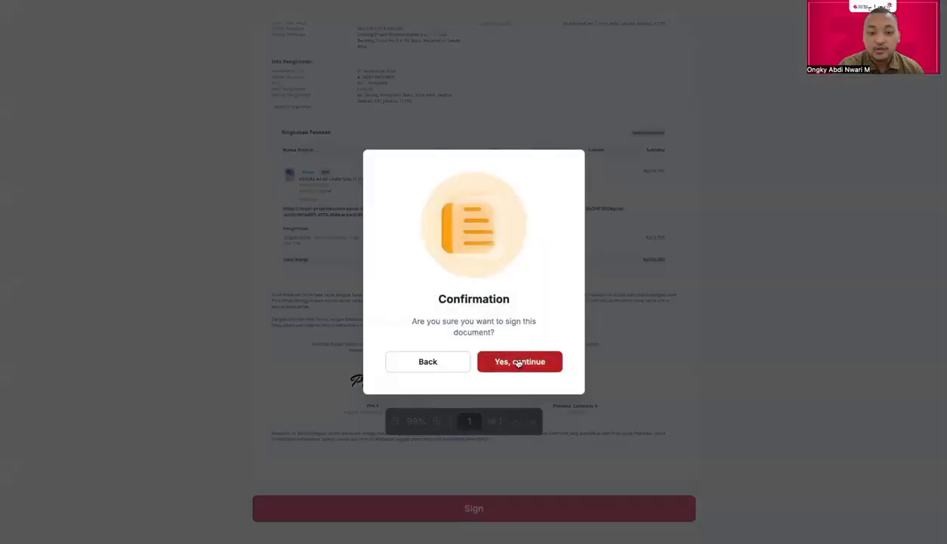
left_click(519, 362)
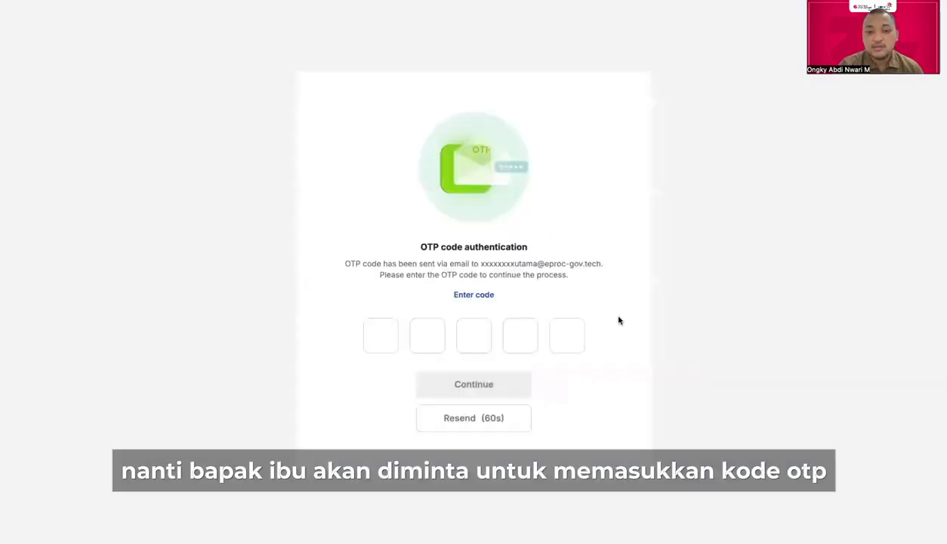
left_click(384, 335)
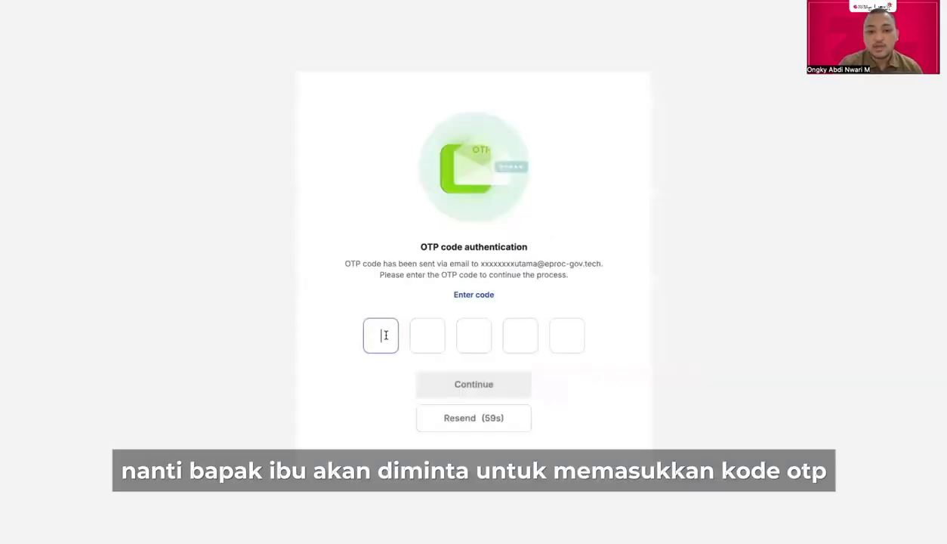
type("12345")
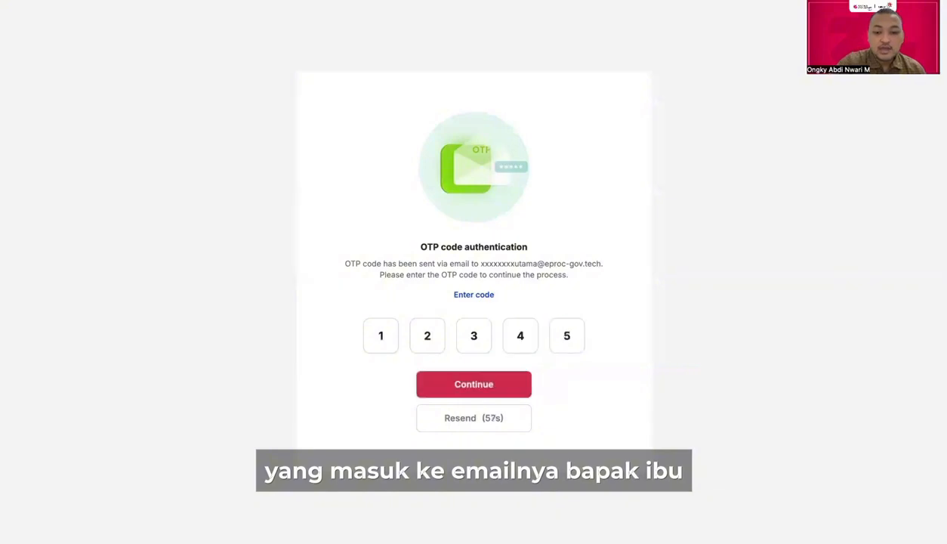
left_click(464, 393)
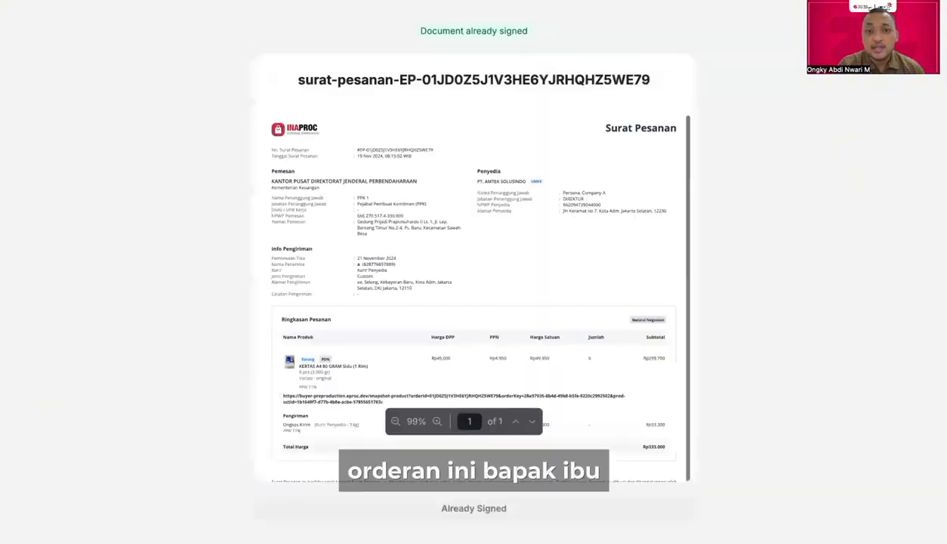
Step: Scroll down through the signed order letter in PrivyID
scroll(536, 226, "down", 1)
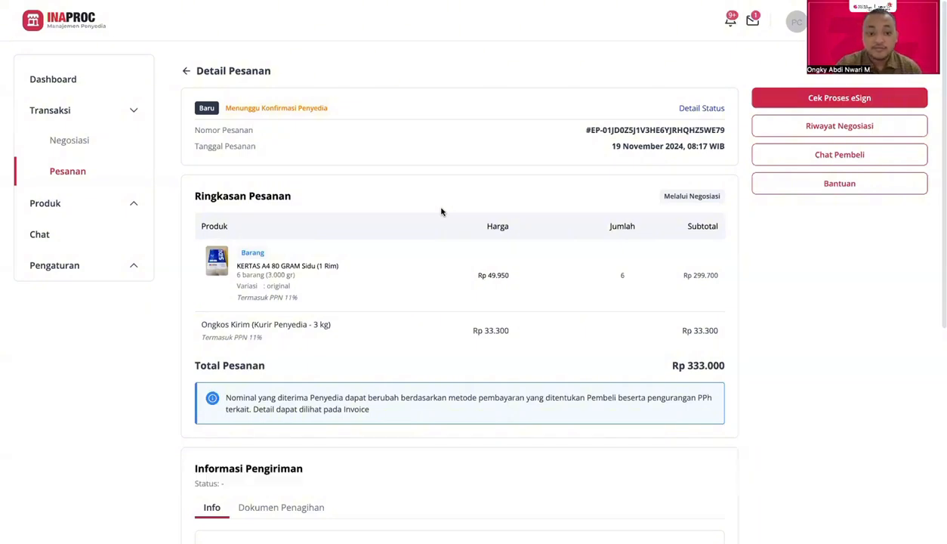
scroll(456, 318, "down", 5)
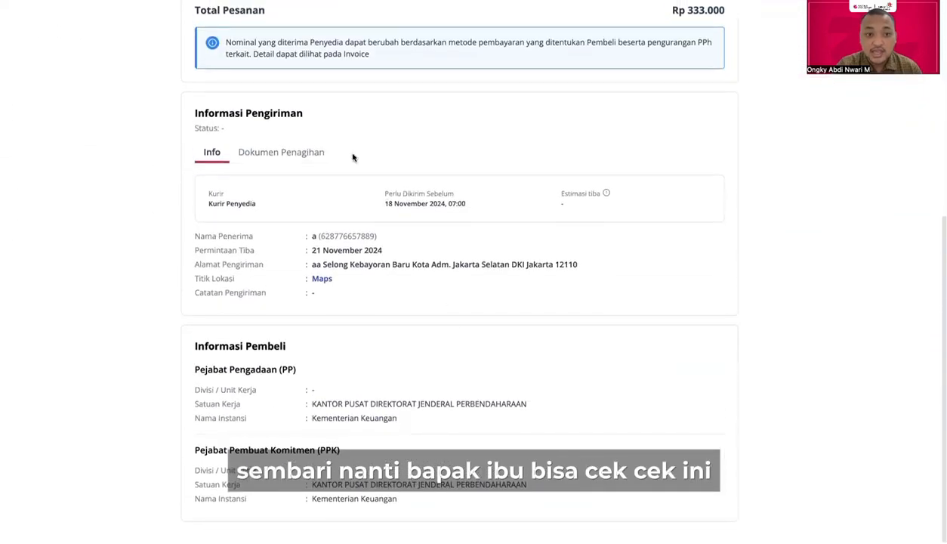
left_click(274, 155)
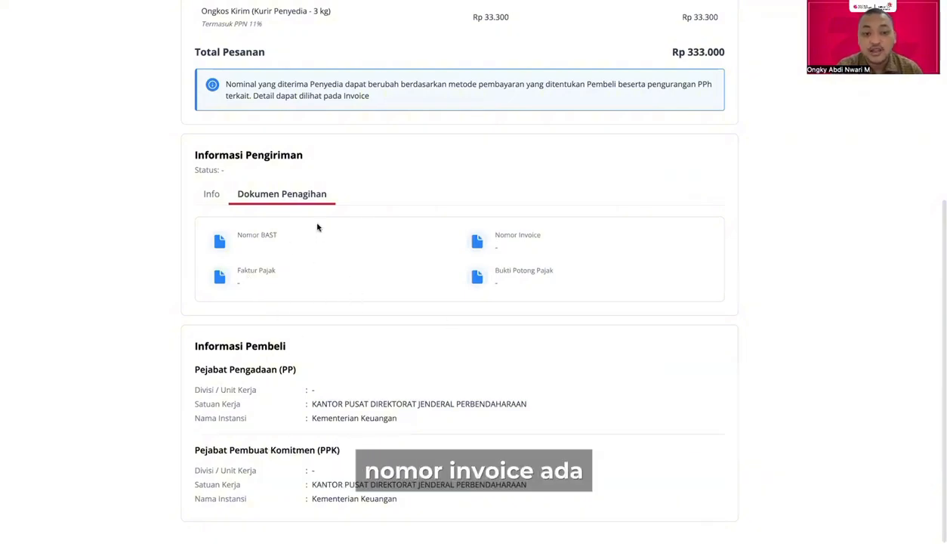
scroll(317, 227, "up", 5)
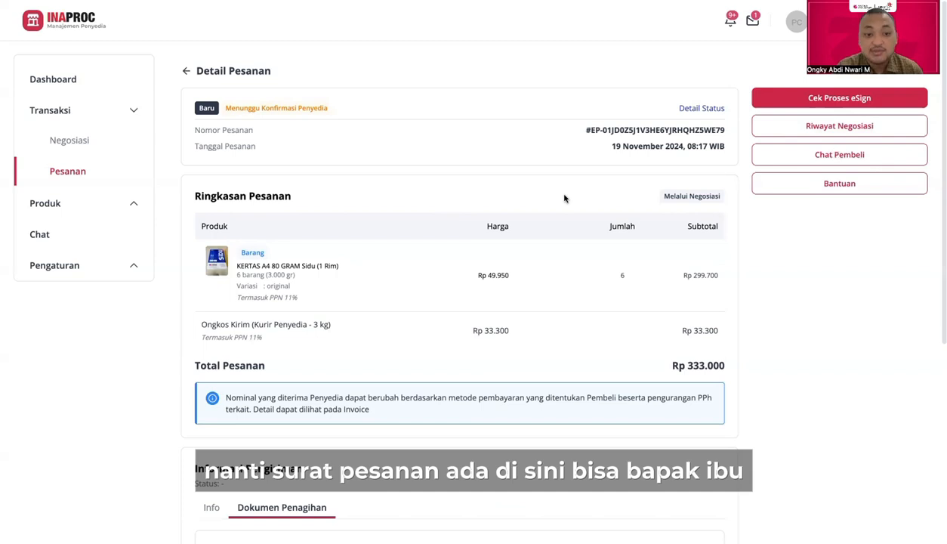
scroll(564, 198, "down", 2)
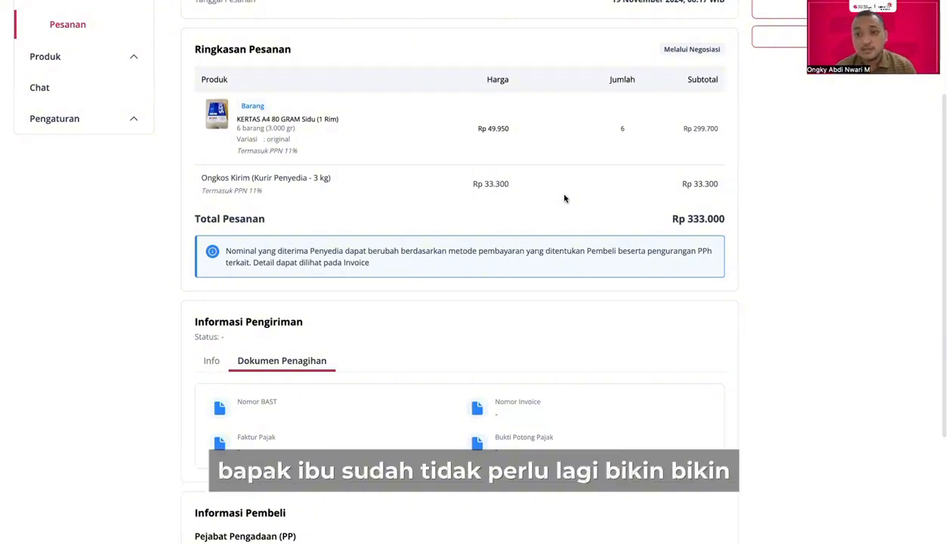
scroll(564, 199, "up", 2)
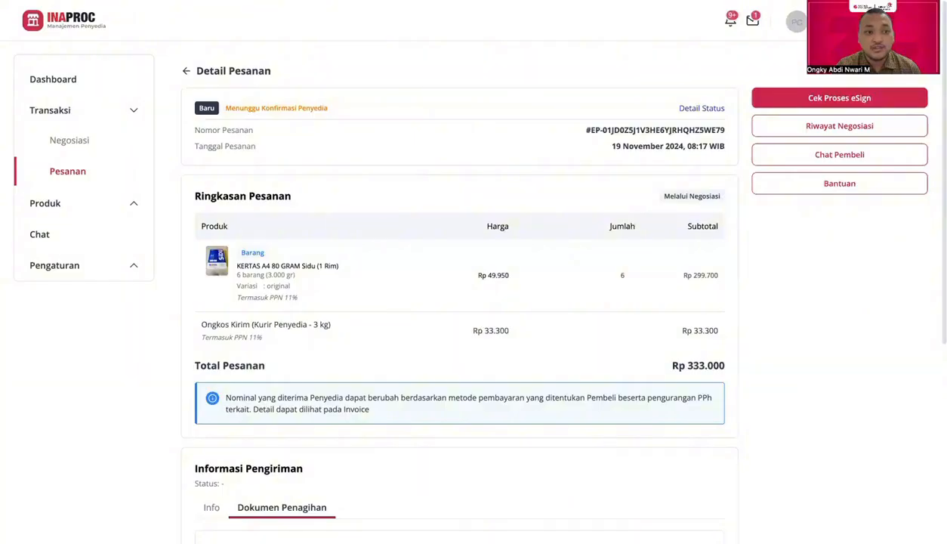
key("super+r")
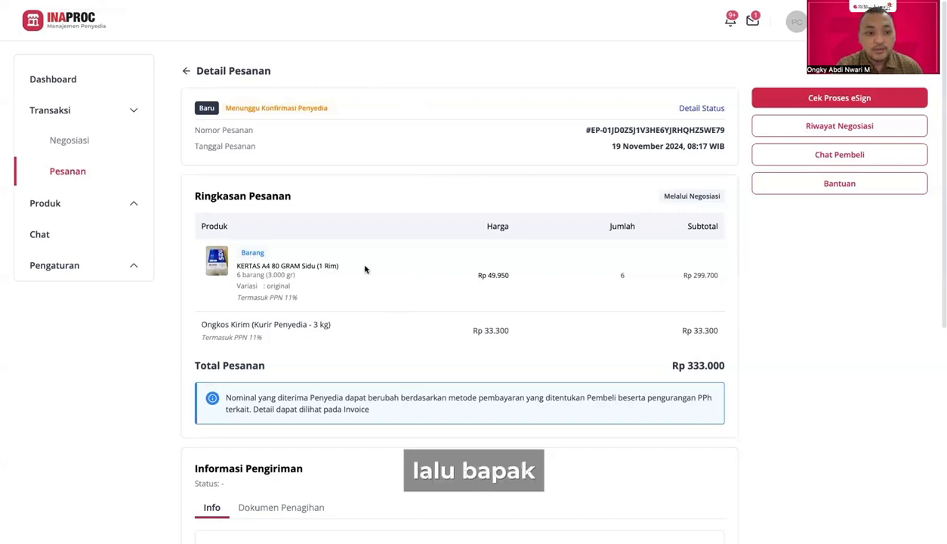
scroll(413, 310, "down", 2)
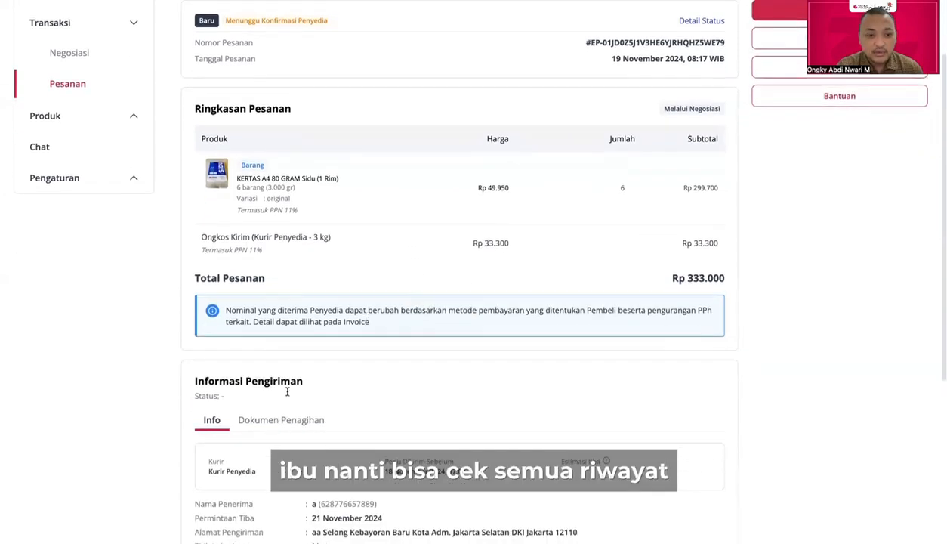
scroll(301, 266, "up", 2)
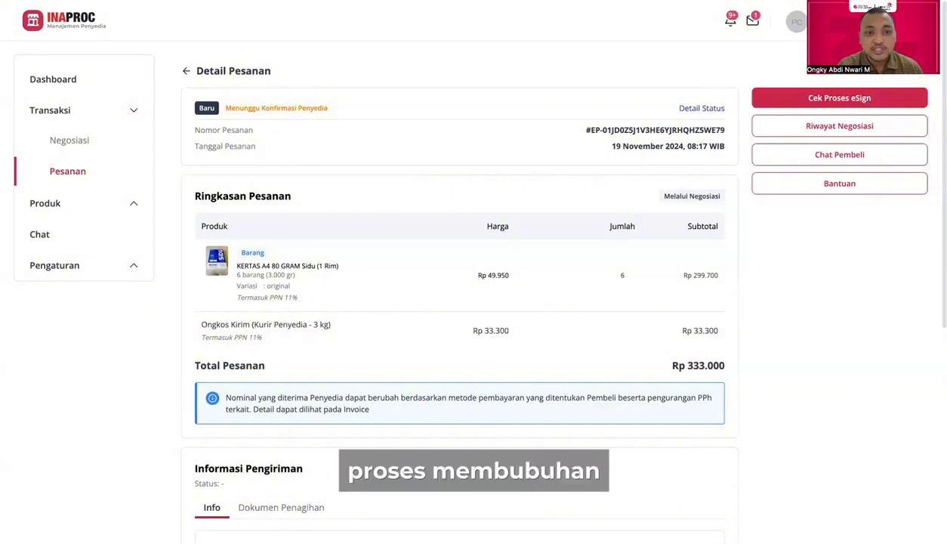
key("F5")
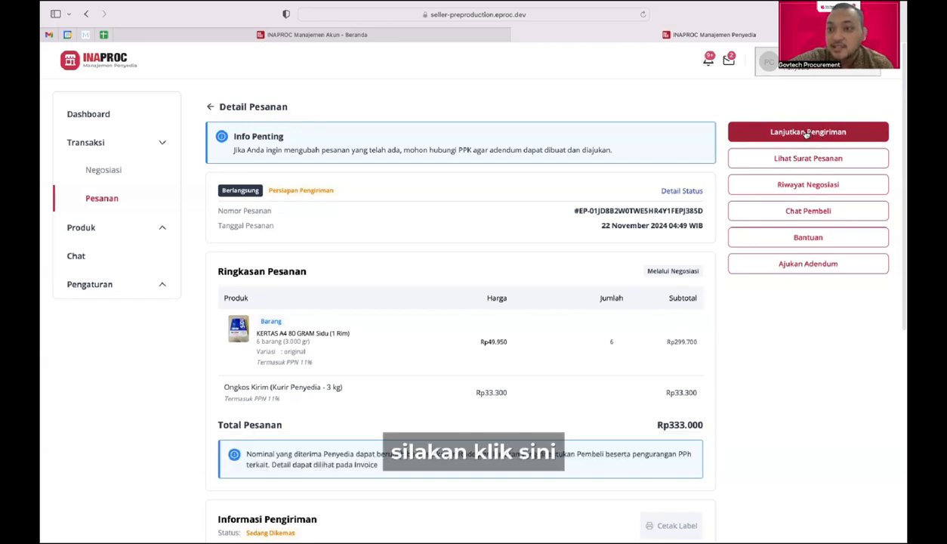
Step: Ship the order with tracking number 12, vehicle plate B123b and the courier's name
left_click(807, 133)
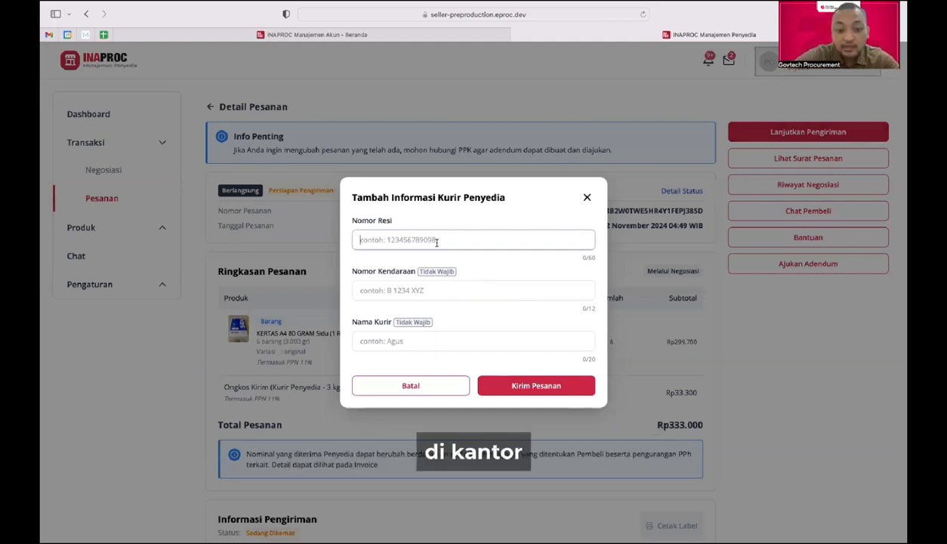
type("12345")
left_click(427, 287)
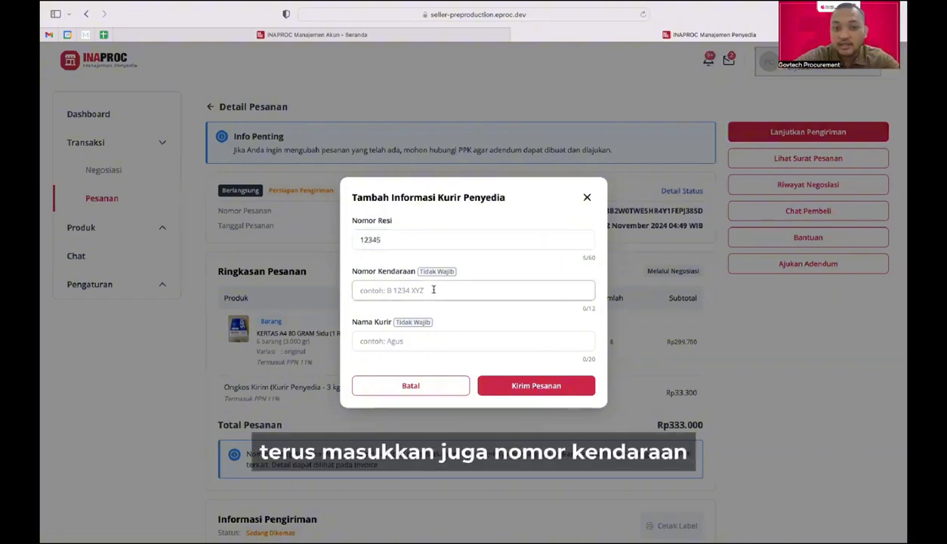
type("B123bc")
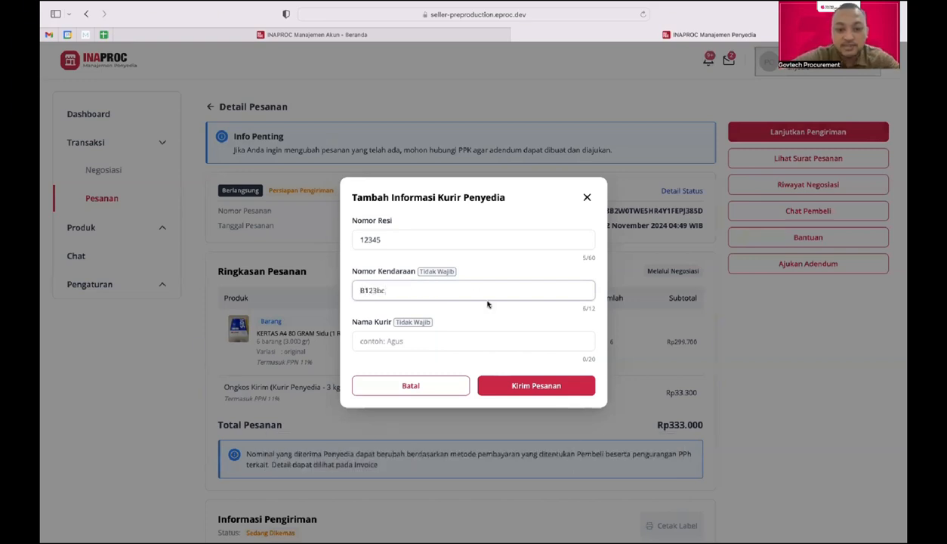
left_click(426, 337)
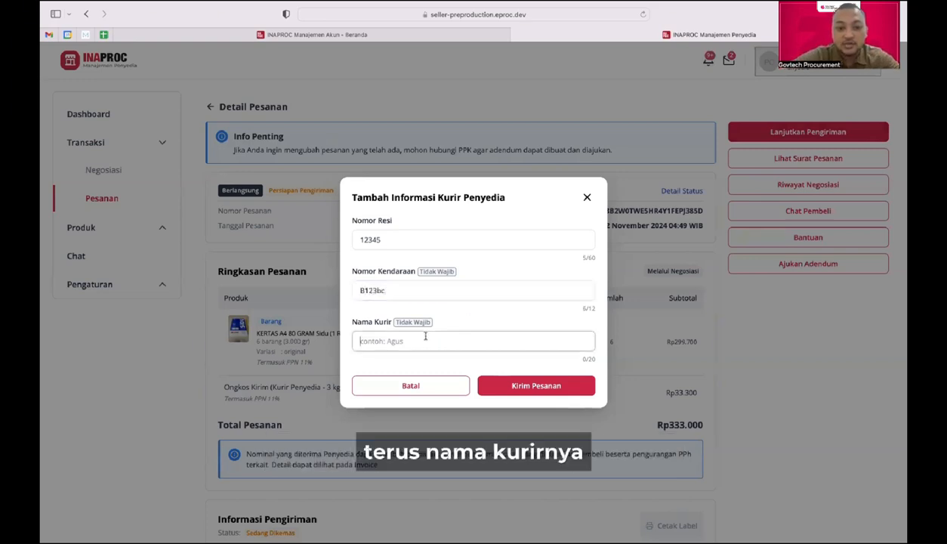
type("Agung")
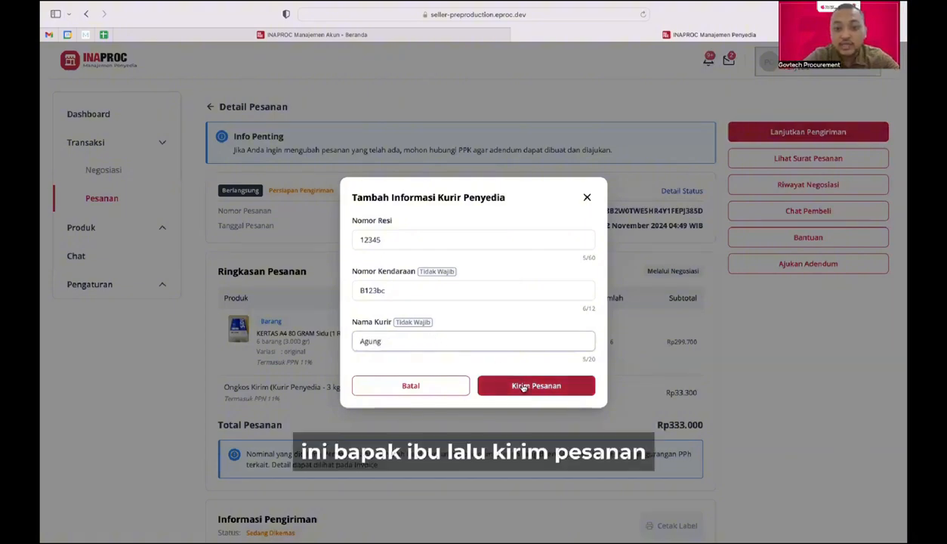
left_click(523, 386)
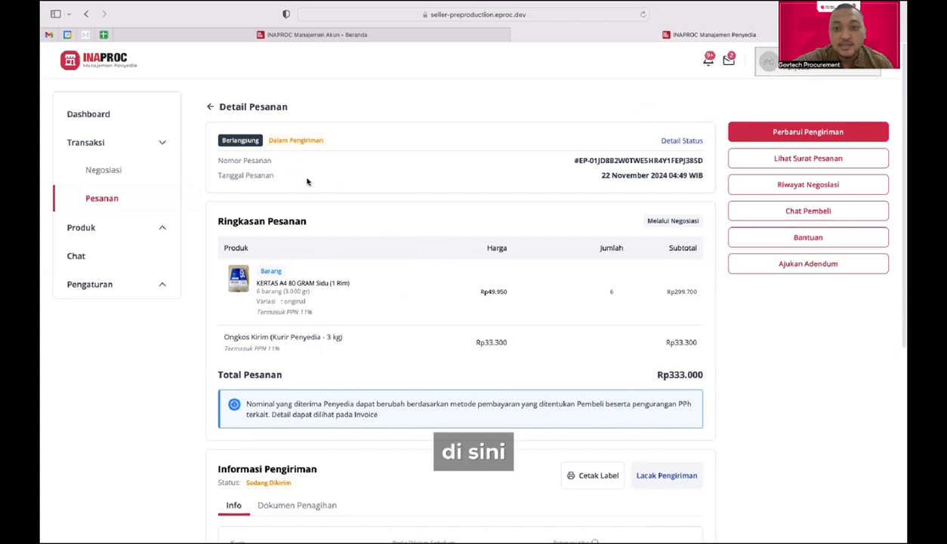
left_click(678, 142)
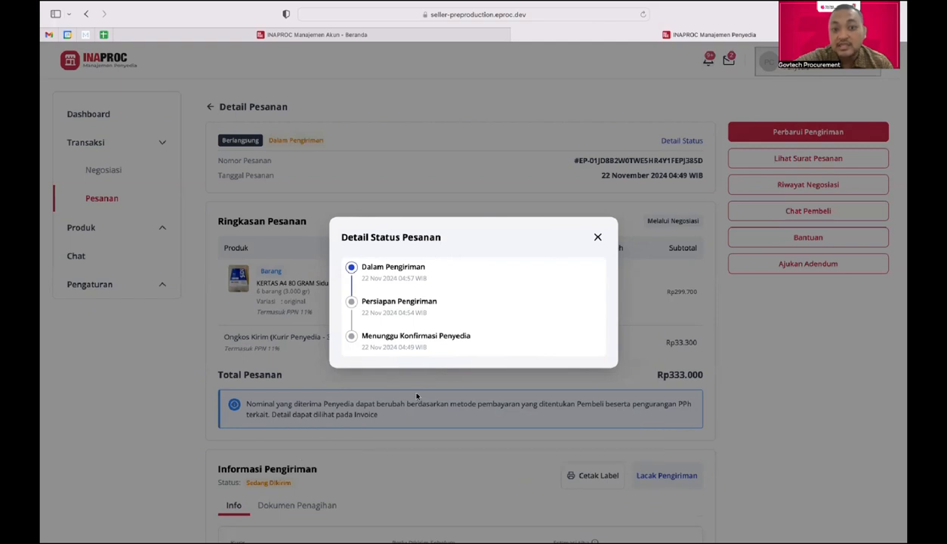
left_click(598, 238)
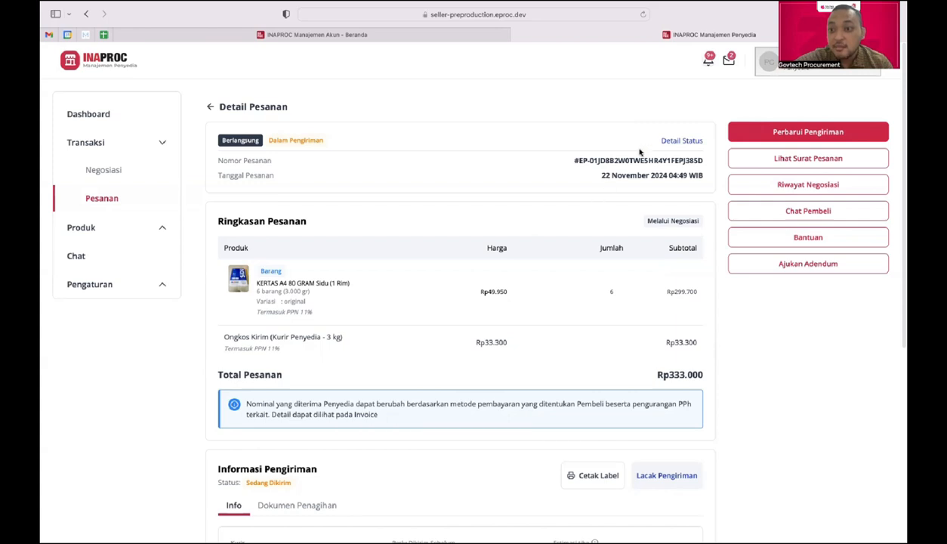
Step: Complete the delivery keeping received date 22 Nov 2024 and time 04:58
left_click(777, 134)
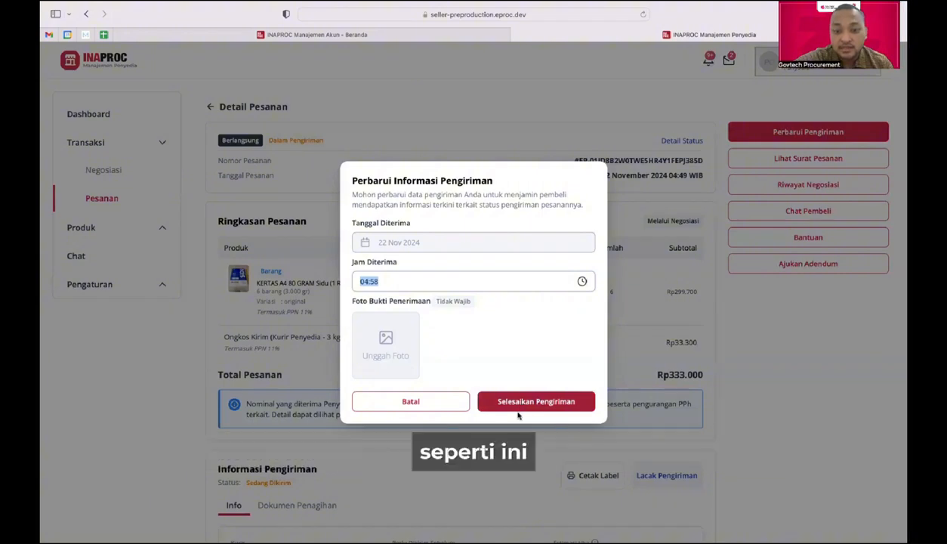
left_click(523, 402)
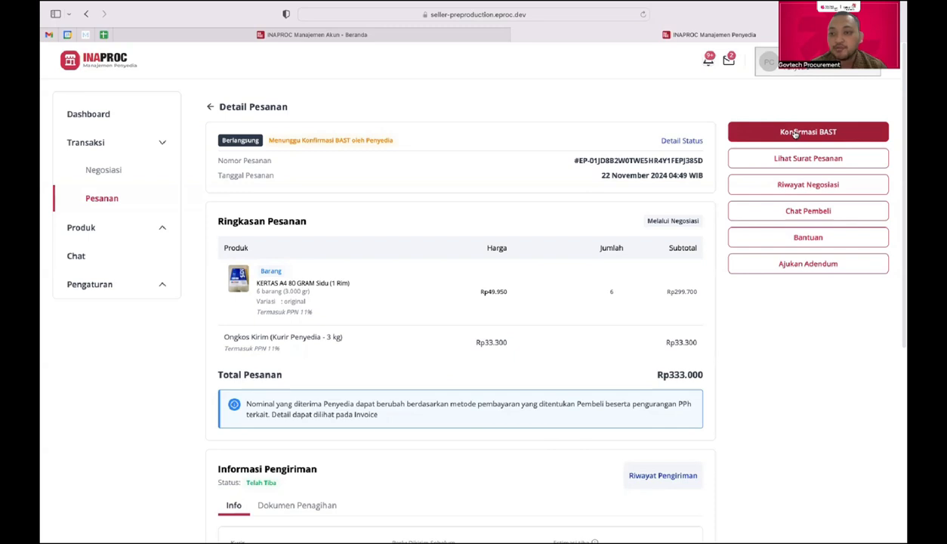
Step: Begin the Konfirmasi BAST and continue to PrivyID's signing dashboard
left_click(796, 132)
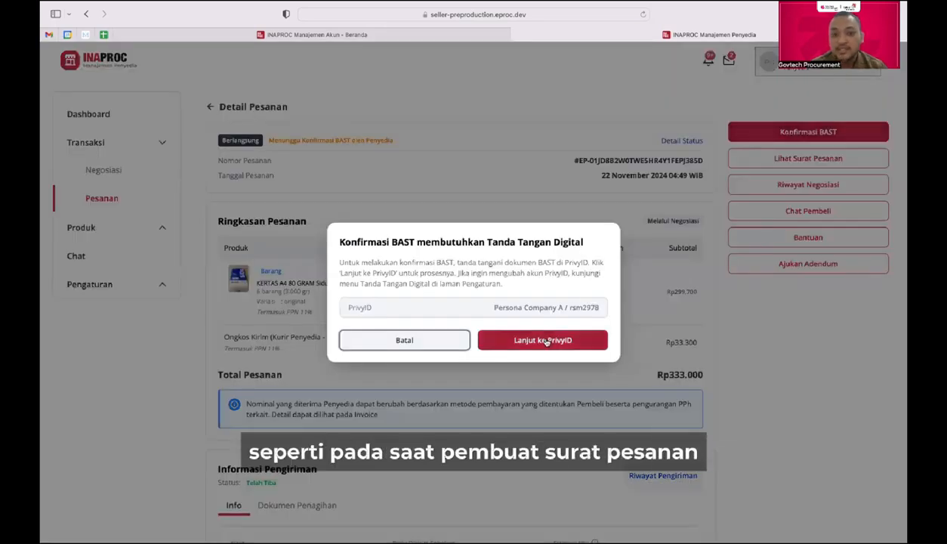
left_click(544, 341)
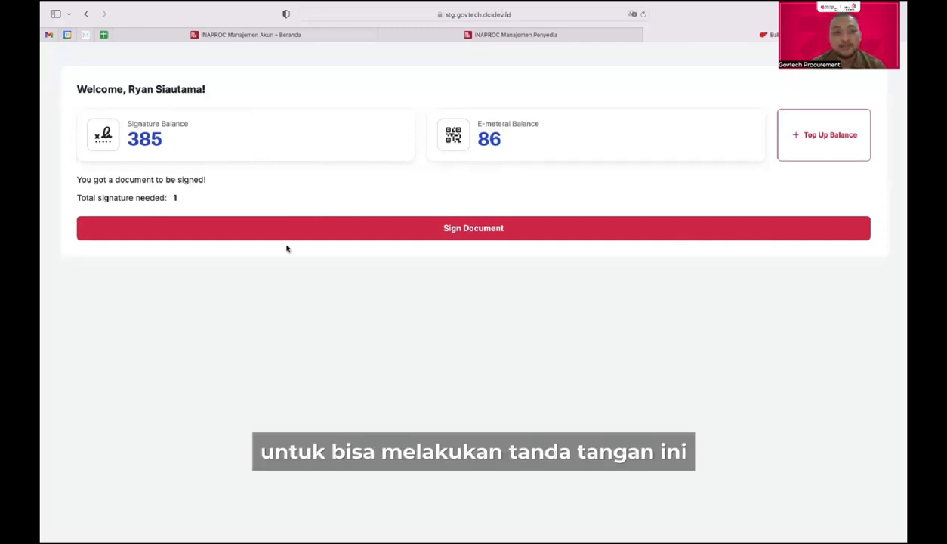
Step: Open the BAST-2024-11-22-ZLWQPEF document and review it
left_click(327, 229)
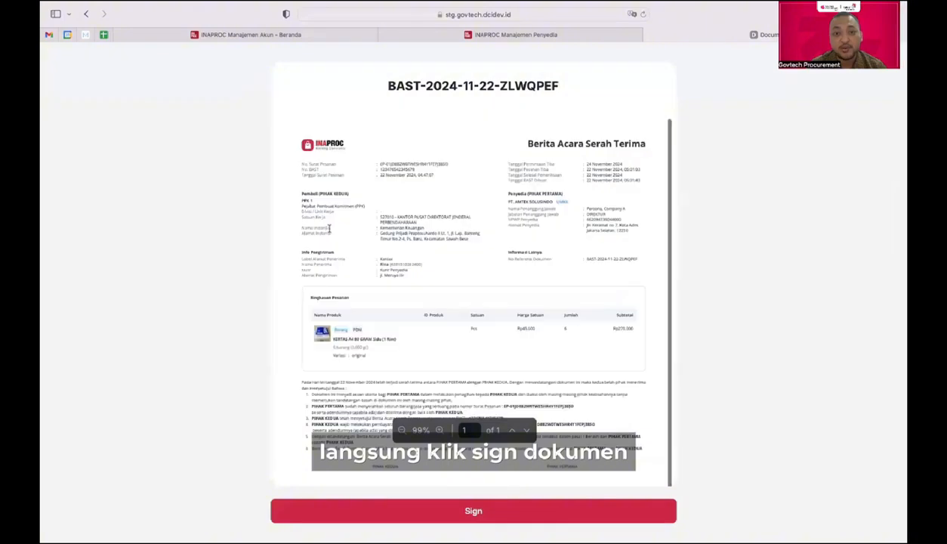
scroll(501, 202, "down", 2)
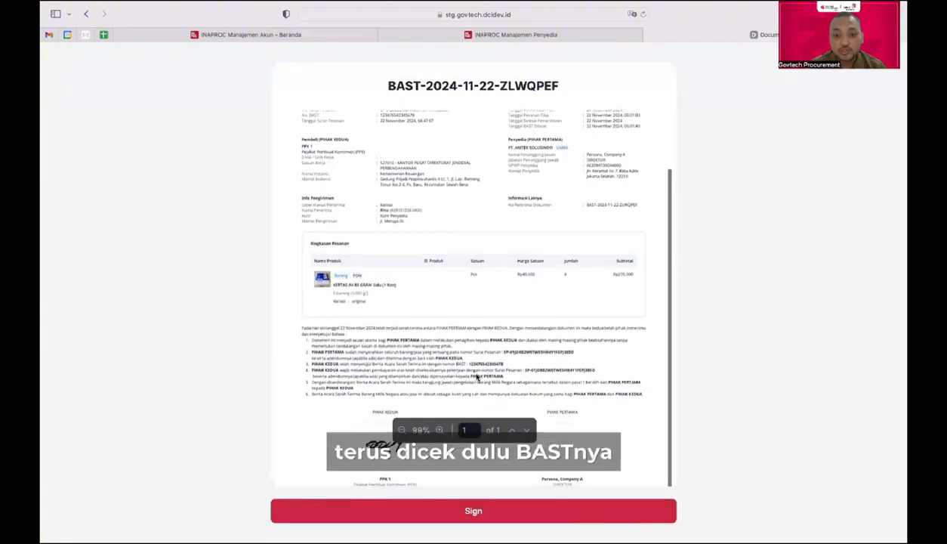
scroll(466, 317, "up", 2)
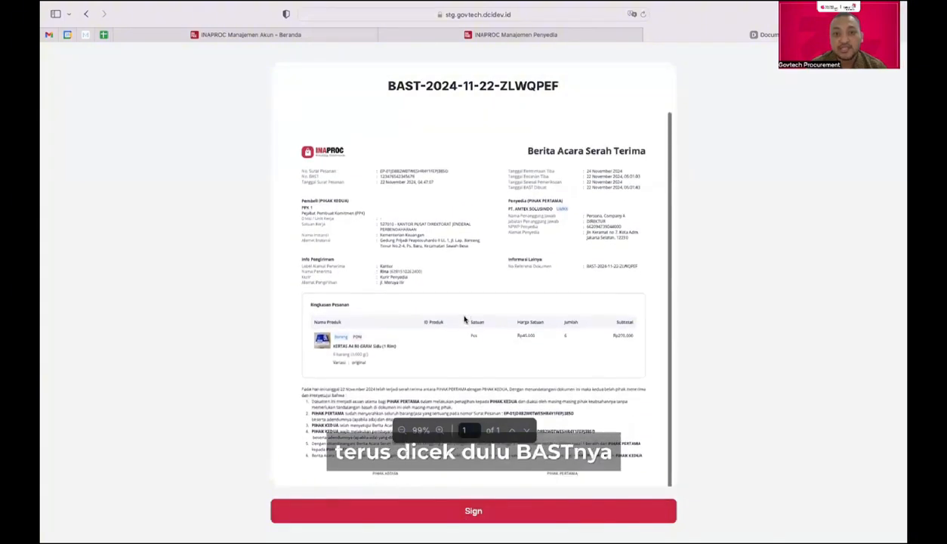
scroll(465, 318, "down", 2)
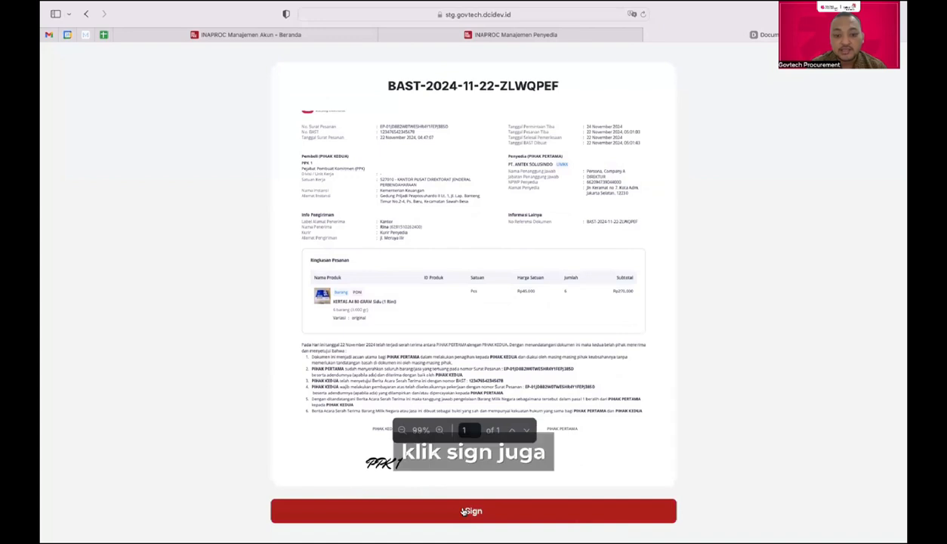
Step: Sign the BAST and verify it with the emailed five-digit one-time code
left_click(464, 507)
left_click(503, 378)
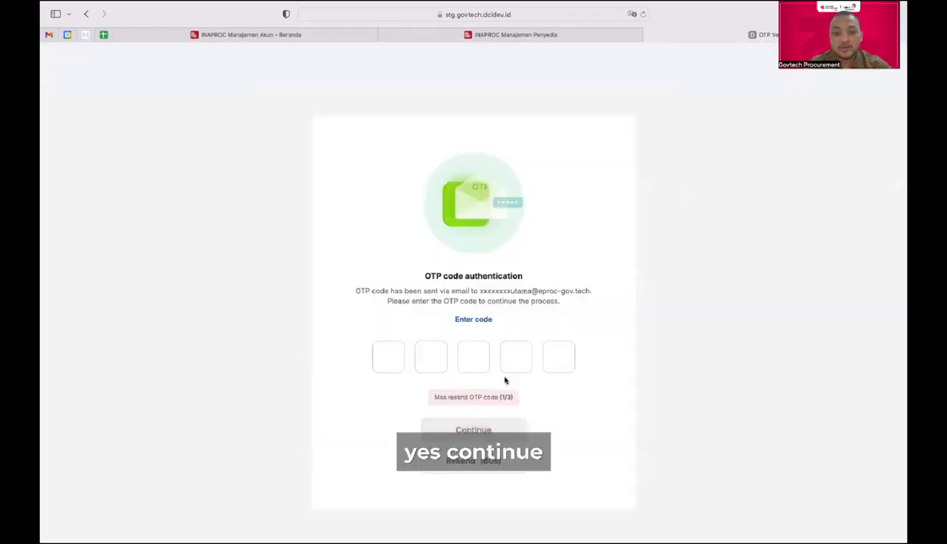
left_click(388, 356)
type("1")
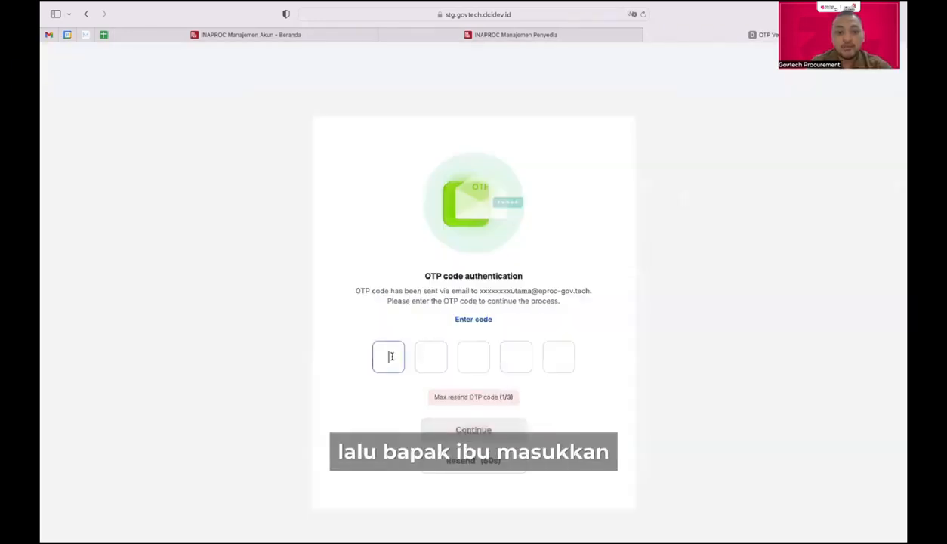
type("2345")
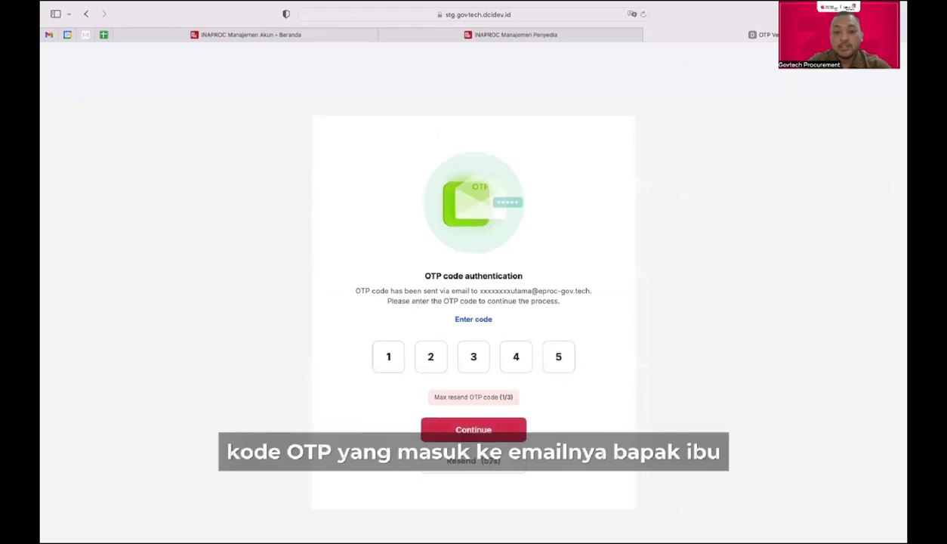
left_click(460, 430)
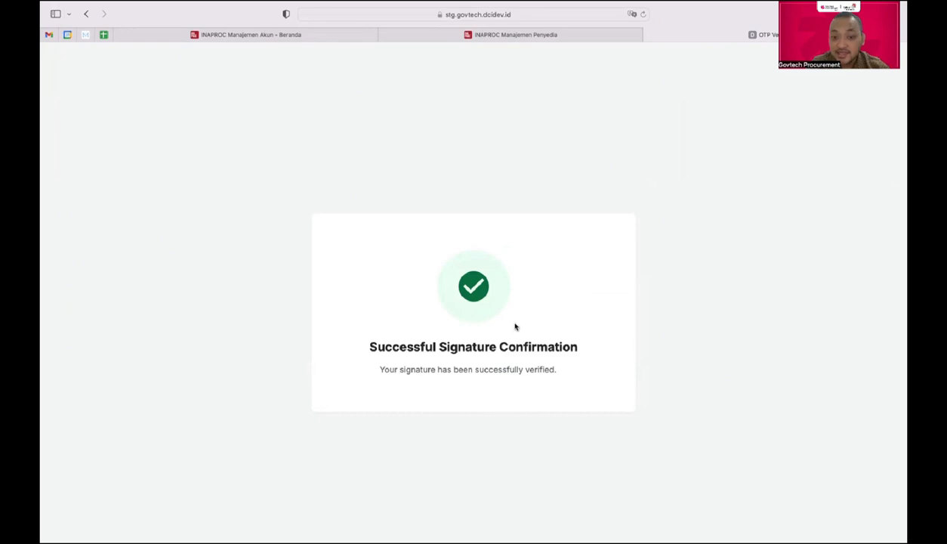
Step: Reload the INAPROC order page to show Menunggu Pembeli Memilih Metode Pembayaran
left_click(445, 38)
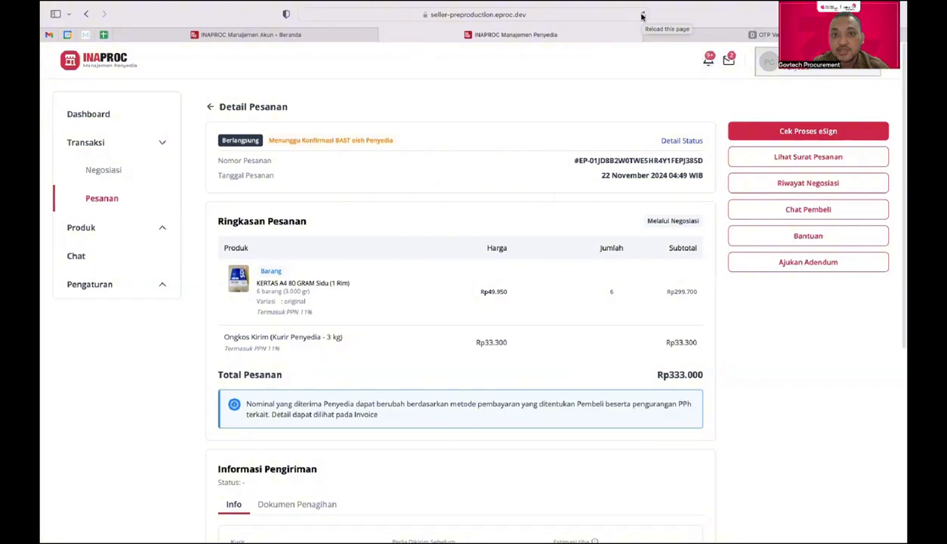
left_click(642, 15)
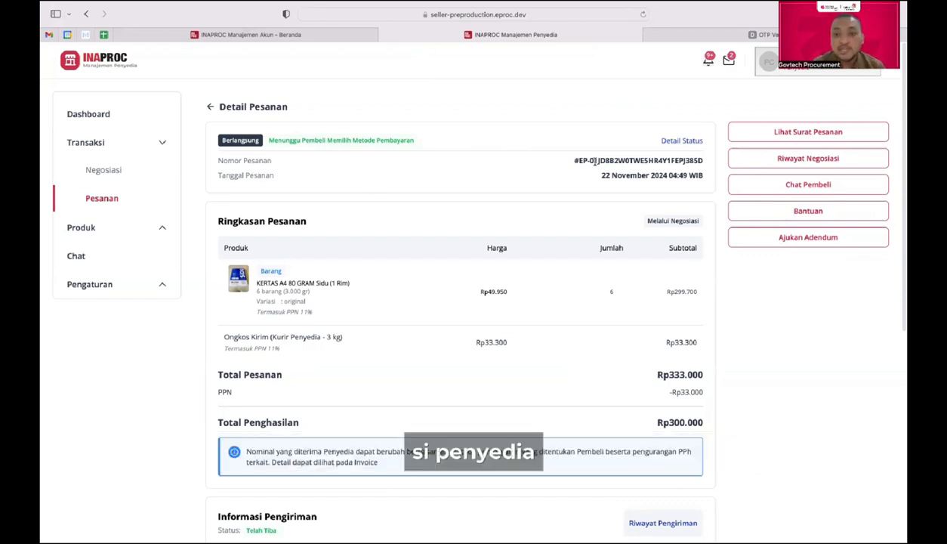
left_click(683, 142)
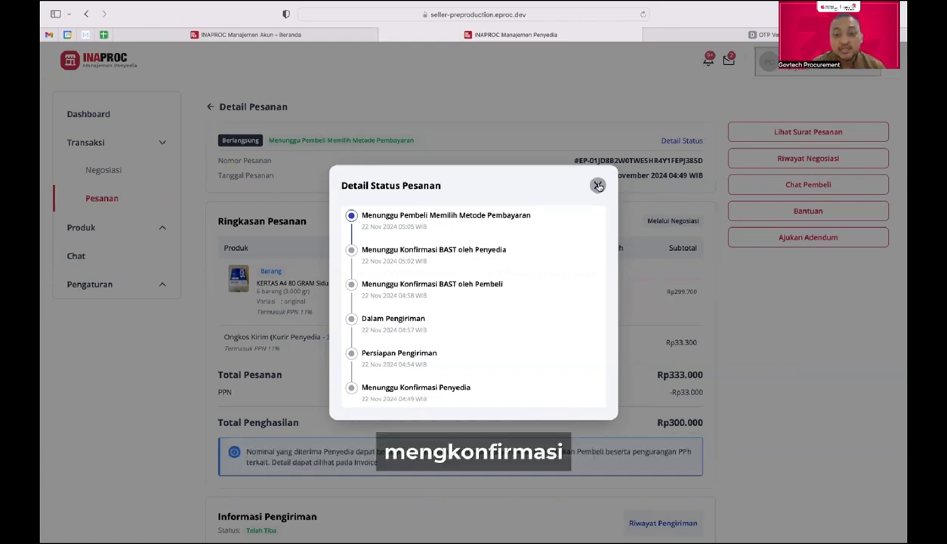
left_click(598, 185)
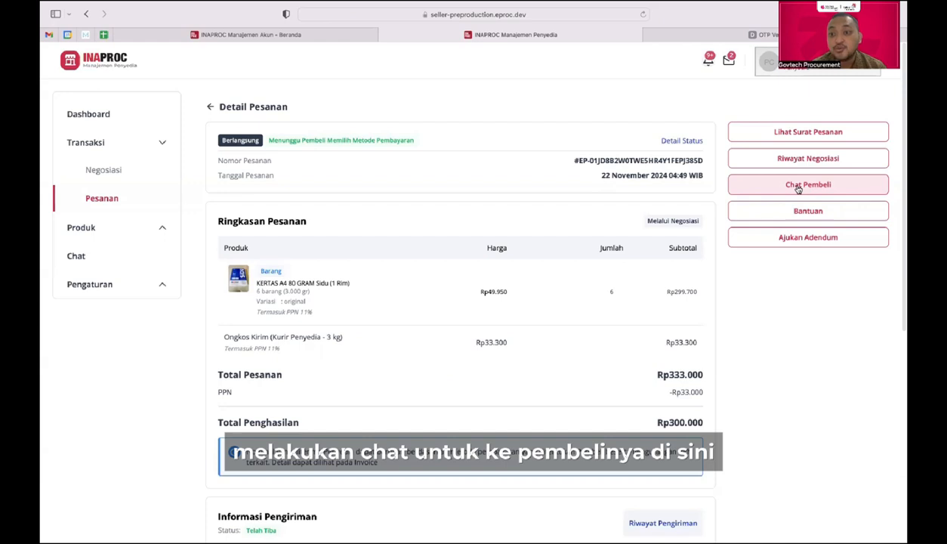
Step: Open the Chat Pembeli page for the order's buyer
left_click(800, 188)
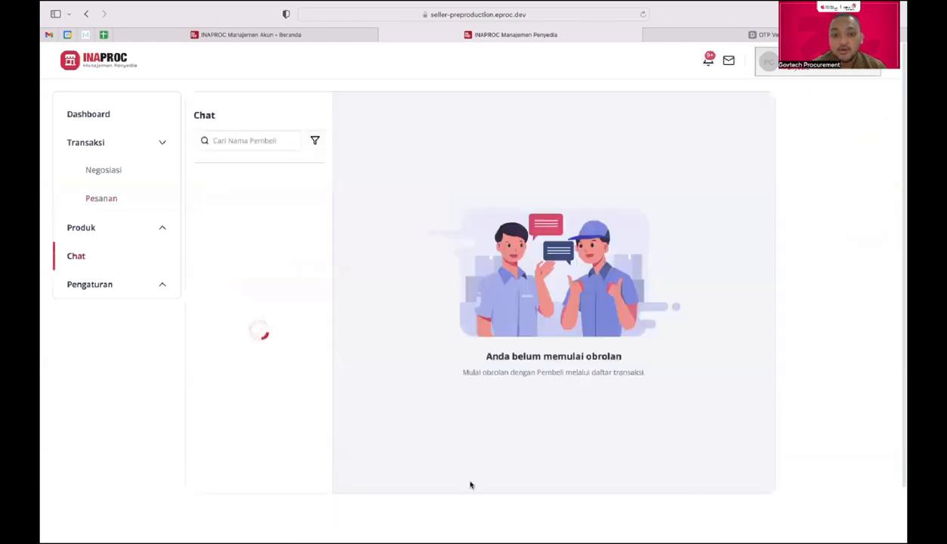